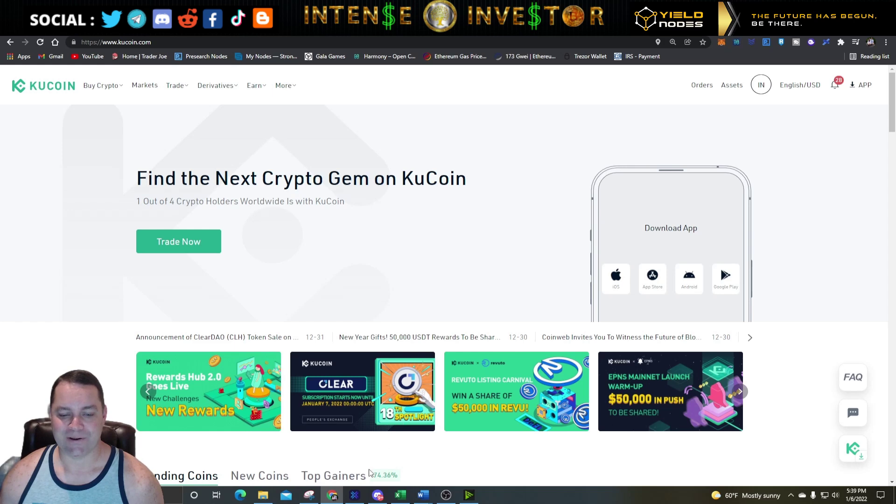
Step: Glance at the wallet balance, return to KuCoin and filter the Main Account's coins by "usdt"
{"action": "left_click", "coordinate": [355, 496]}
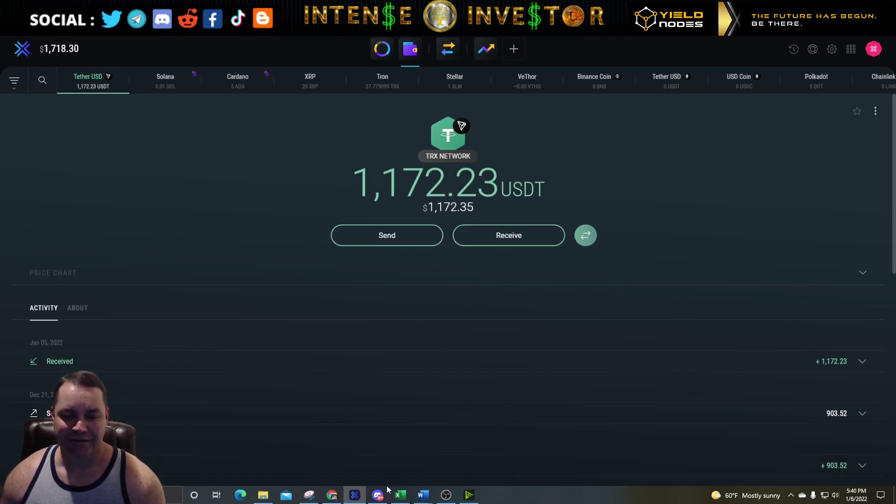
{"action": "left_click", "coordinate": [339, 499]}
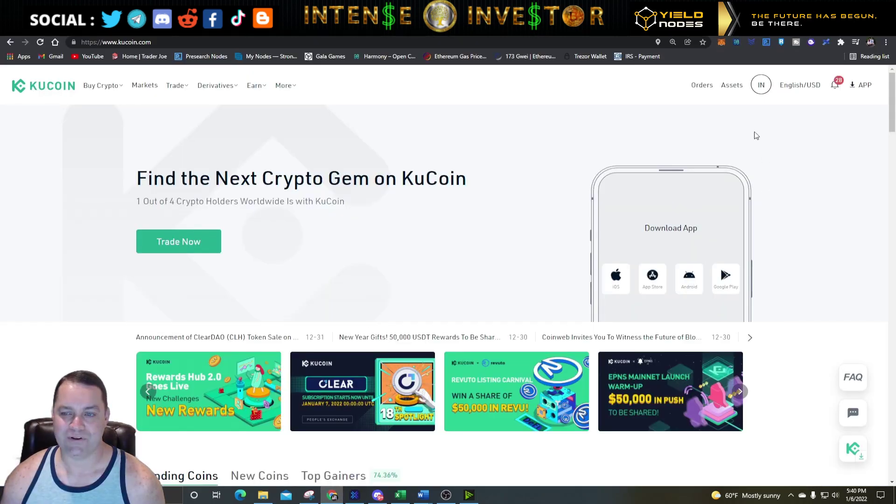
{"action": "mouse_move", "coordinate": [731, 87]}
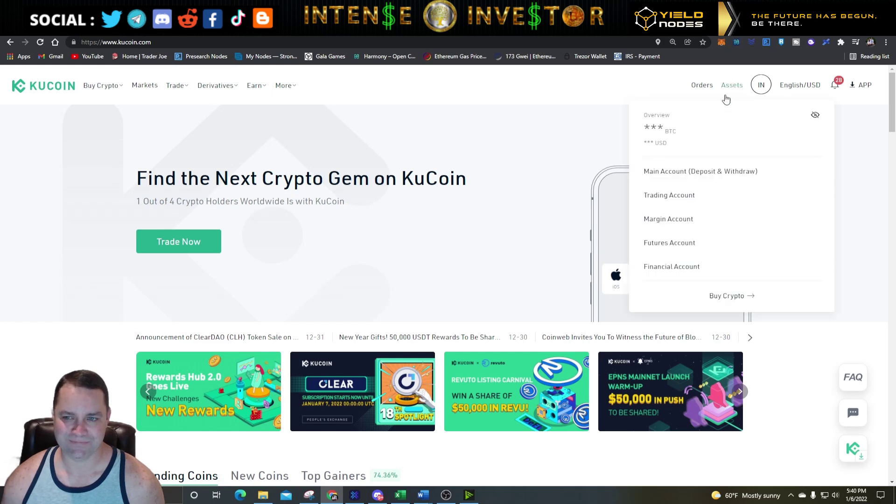
{"action": "left_click", "coordinate": [684, 173]}
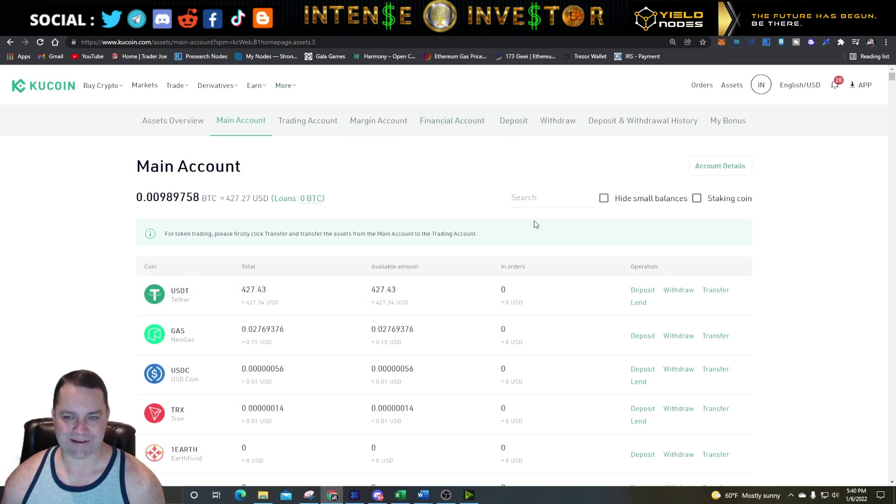
{"action": "left_click", "coordinate": [540, 202]}
{"action": "type", "text": "usdt"}
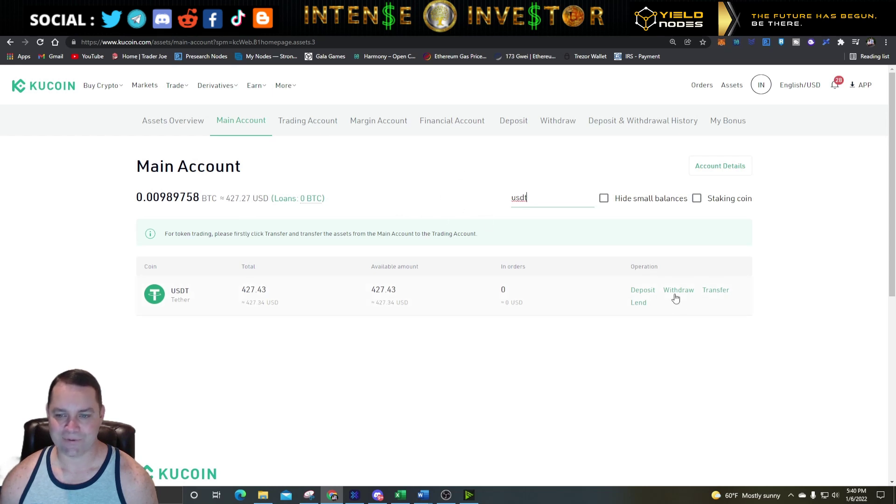
Step: Open the USDT deposit page, choose the Main Account and the TRC20 network, and copy the deposit address
{"action": "left_click", "coordinate": [644, 291]}
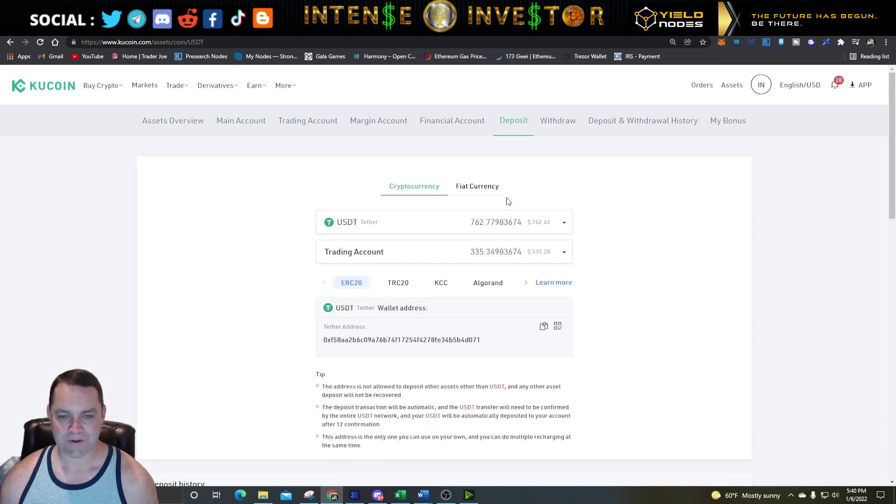
{"action": "left_click", "coordinate": [403, 285]}
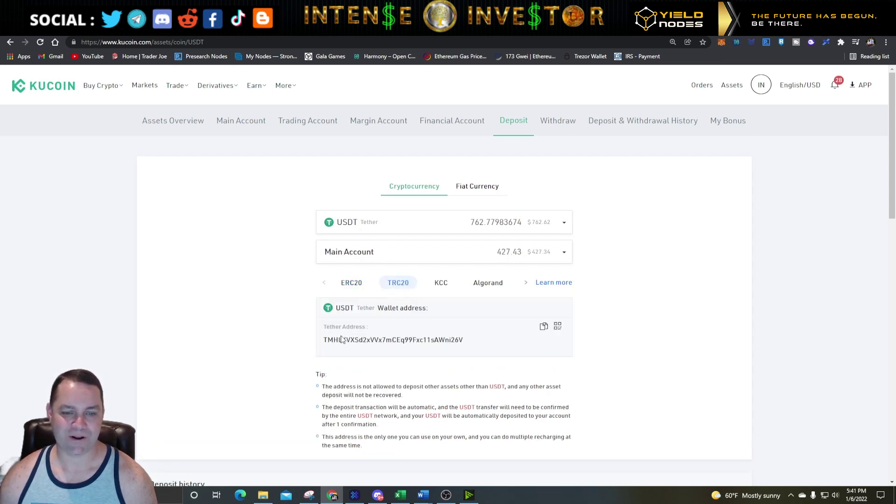
{"action": "left_click", "coordinate": [544, 328]}
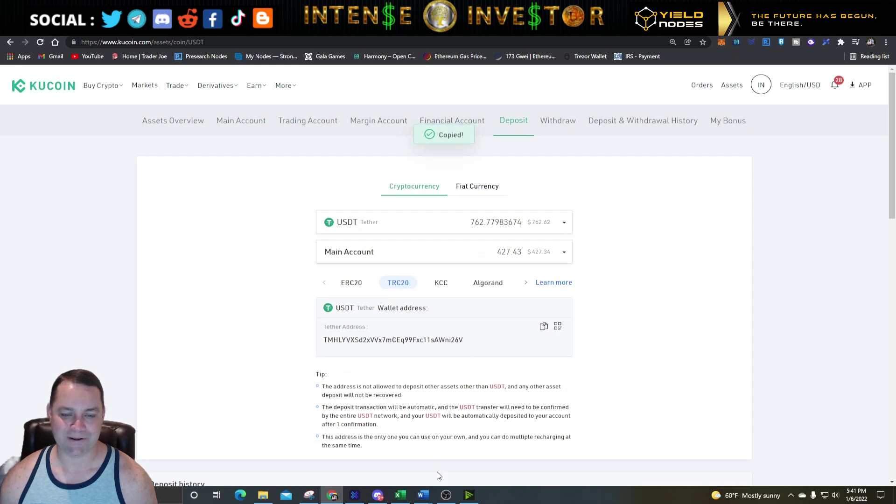
Step: Switch to the Exodus wallet, start sending Tether USD on the TRX network, and paste the copied deposit address as recipient
{"action": "left_click", "coordinate": [355, 496]}
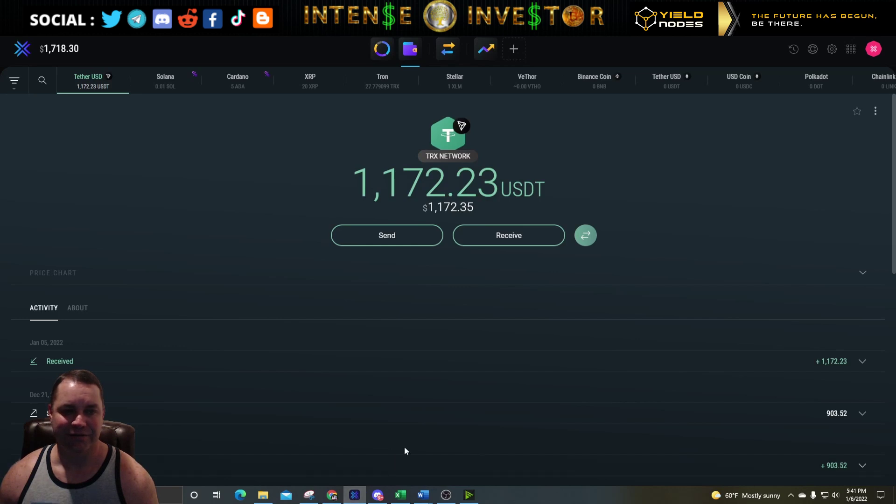
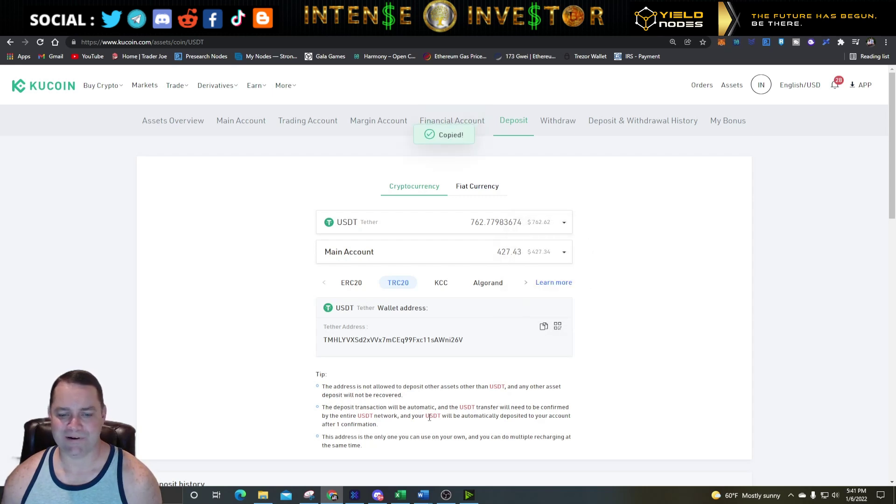
{"action": "left_click", "coordinate": [355, 495]}
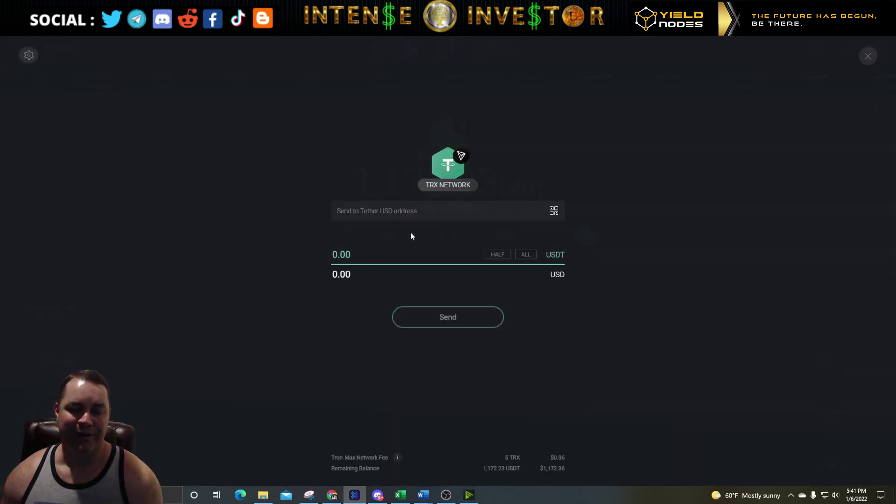
{"action": "right_click", "coordinate": [380, 211]}
{"action": "left_click", "coordinate": [398, 266]}
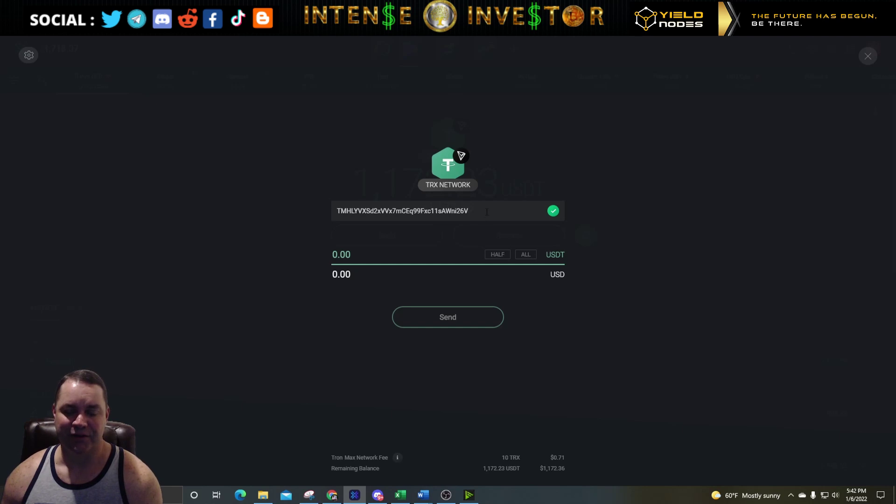
{"action": "left_click", "coordinate": [549, 217]}
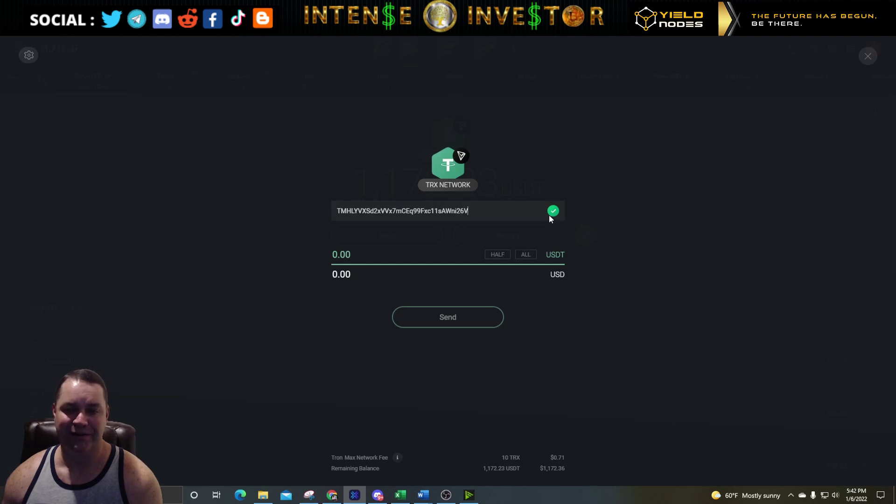
Step: Set the amount to 1,000 USDT, send it to the pasted address and close the completed transfer
{"action": "left_click", "coordinate": [525, 255]}
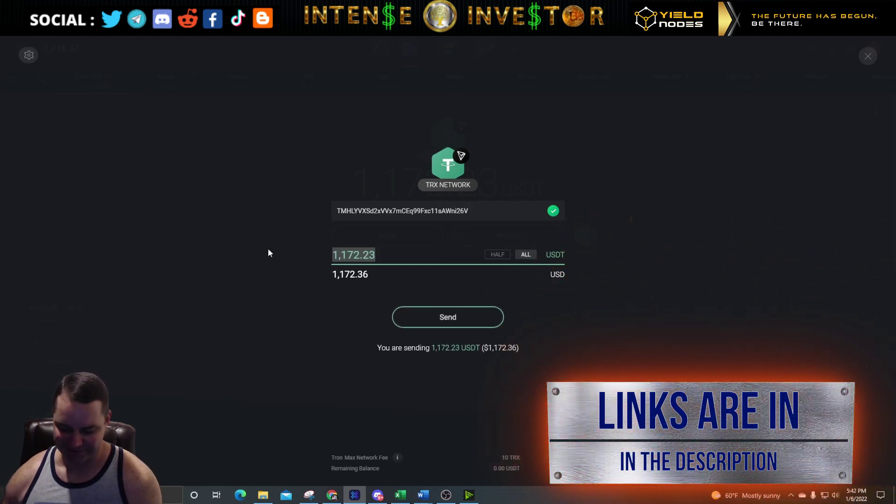
{"action": "type", "text": "1000"}
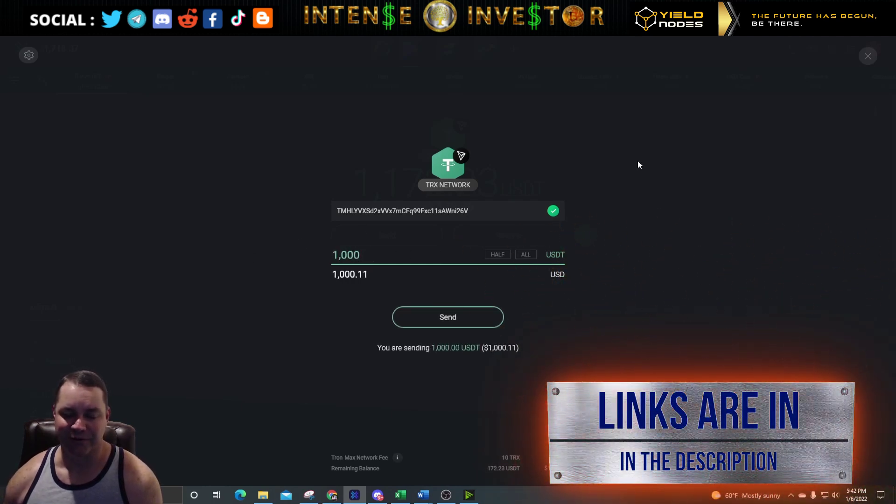
{"action": "left_click", "coordinate": [447, 325]}
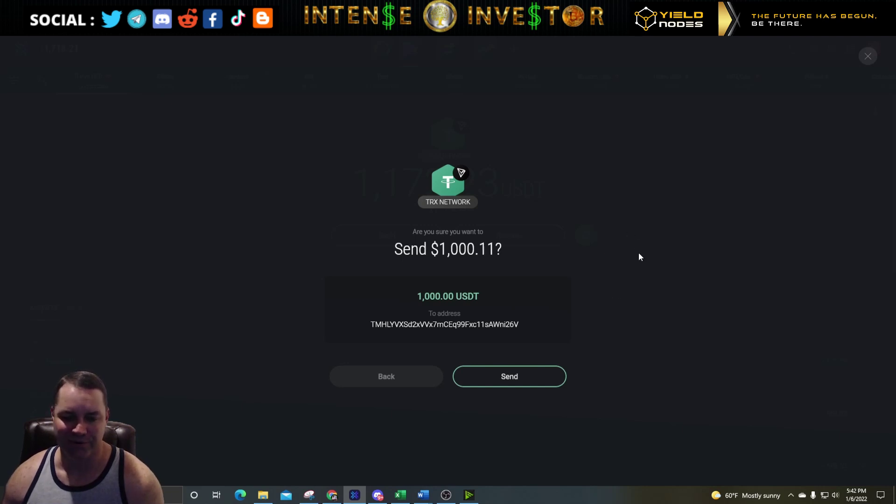
{"action": "left_click", "coordinate": [514, 379]}
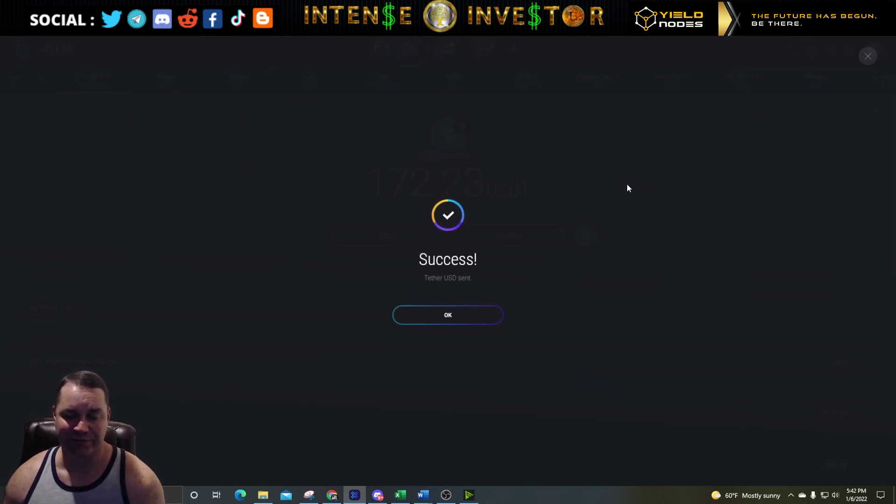
{"action": "left_click", "coordinate": [453, 314]}
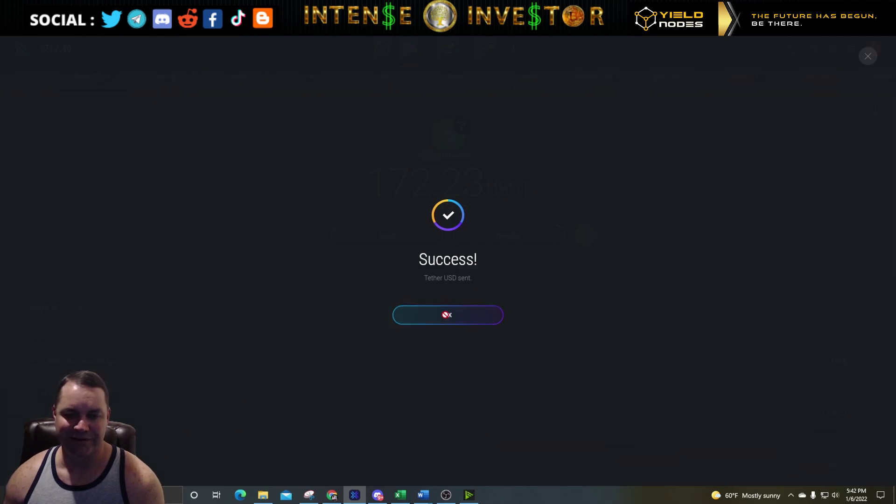
Step: Switch back to KuCoin and check the USDT deposit history for the transfer from the wallet
{"action": "left_click", "coordinate": [331, 494]}
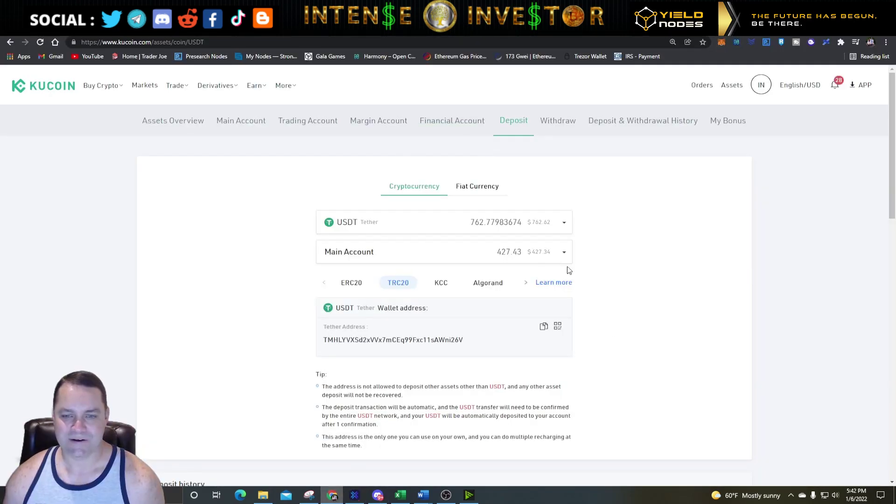
{"action": "scroll", "coordinate": [608, 278], "scroll_direction": "down", "scroll_amount": 4}
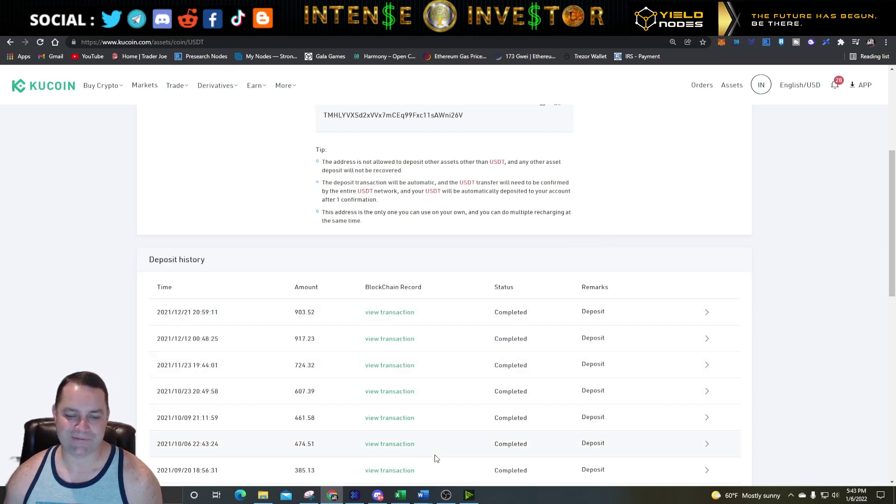
{"action": "mouse_move", "coordinate": [443, 498]}
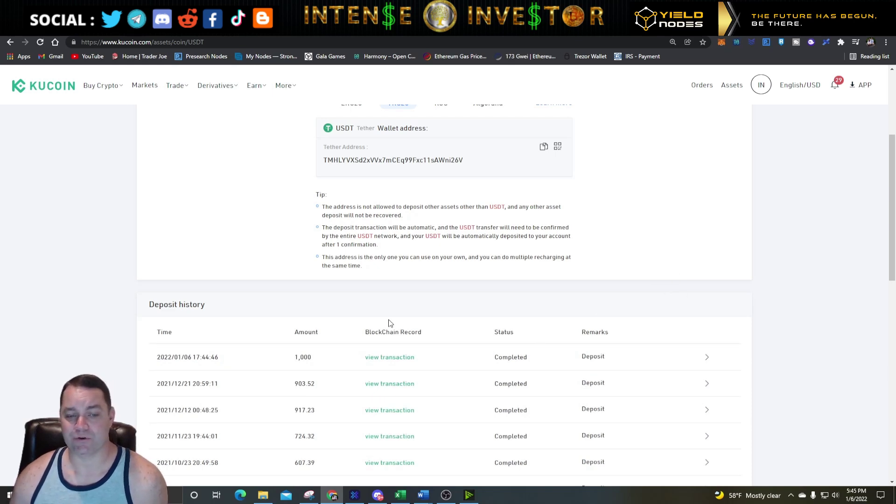
{"action": "scroll", "coordinate": [675, 311], "scroll_direction": "up", "scroll_amount": 4}
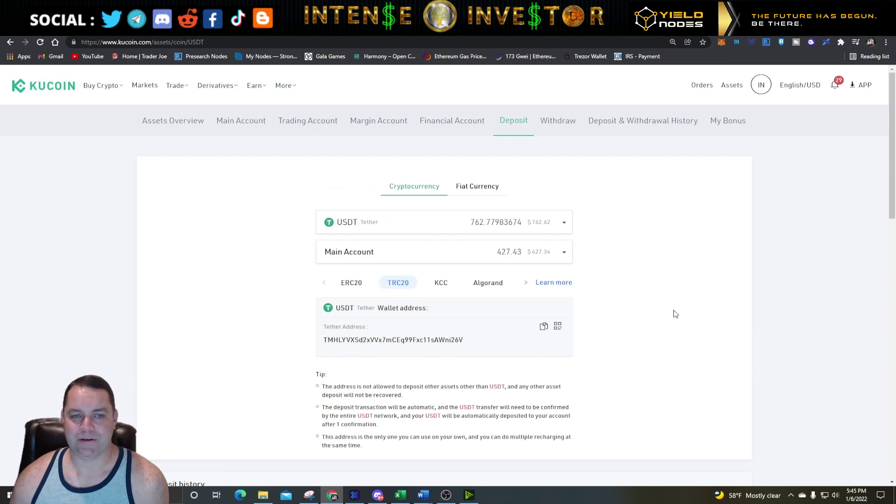
Step: Check the USDT balance in the Main Account and review the USDT deposit page with its history again
{"action": "left_click", "coordinate": [243, 128]}
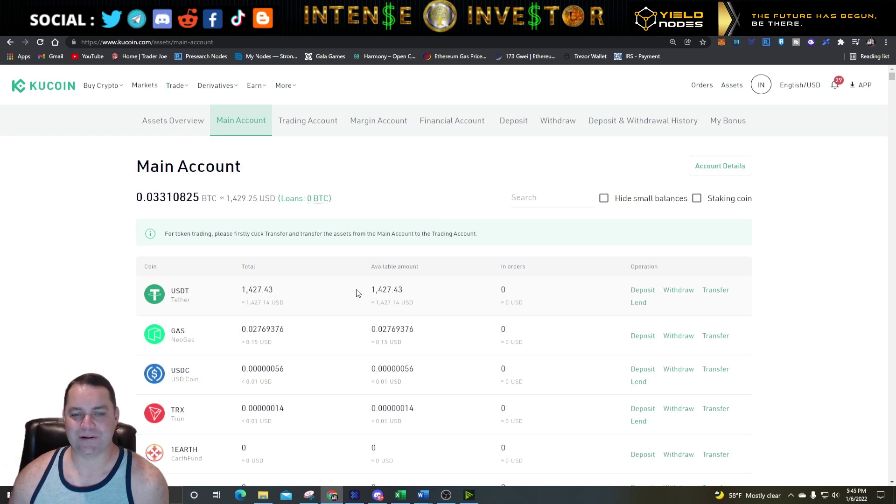
{"action": "left_click", "coordinate": [642, 291]}
{"action": "scroll", "coordinate": [765, 319], "scroll_direction": "down", "scroll_amount": 6}
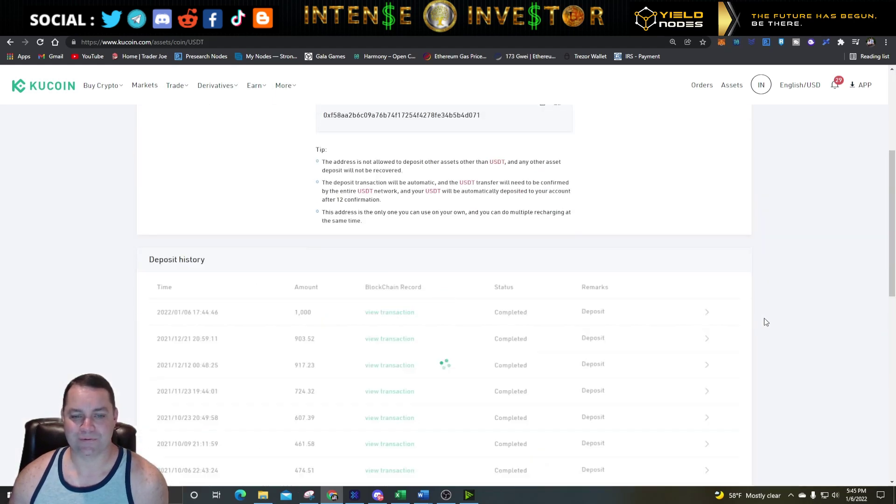
{"action": "scroll", "coordinate": [780, 295], "scroll_direction": "up", "scroll_amount": 5}
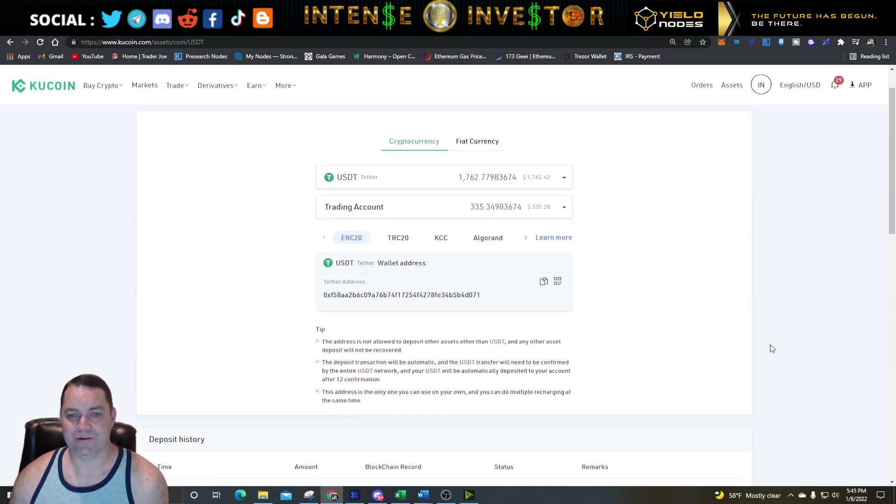
{"action": "scroll", "coordinate": [783, 342], "scroll_direction": "up", "scroll_amount": 1}
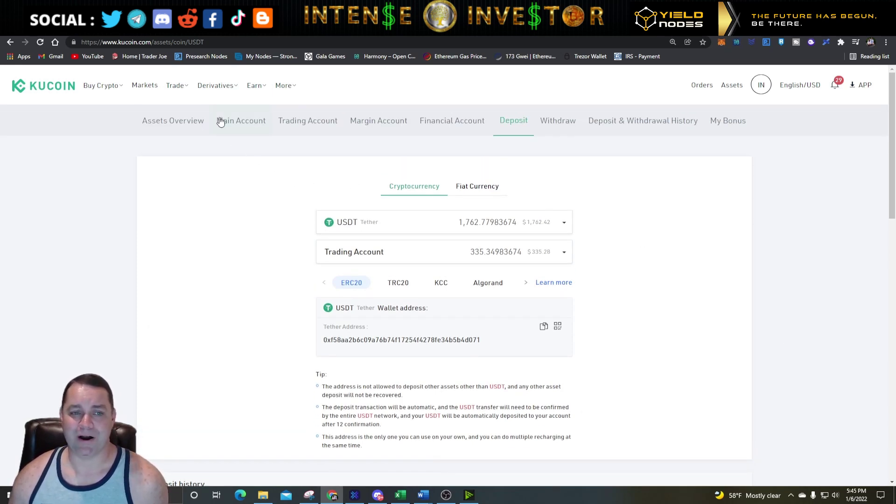
{"action": "mouse_move", "coordinate": [186, 89]}
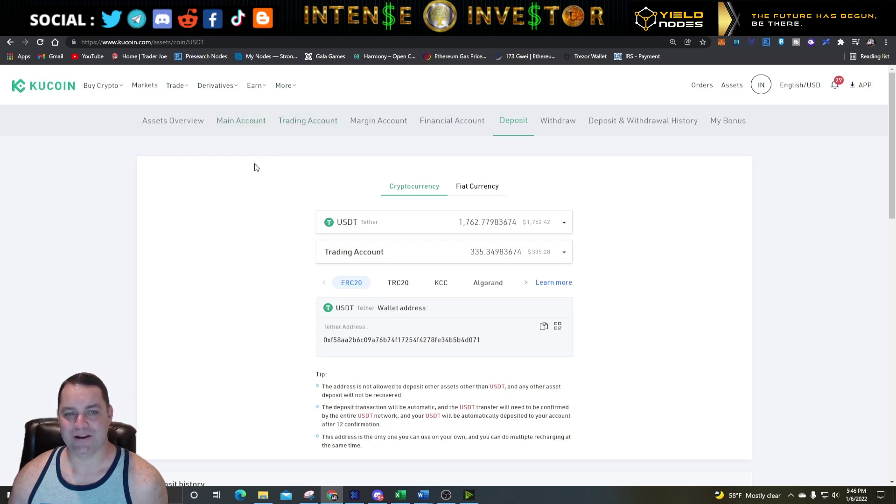
Step: Transfer 1000 USDT from the Main Account to the Trading Account
{"action": "left_click", "coordinate": [249, 125]}
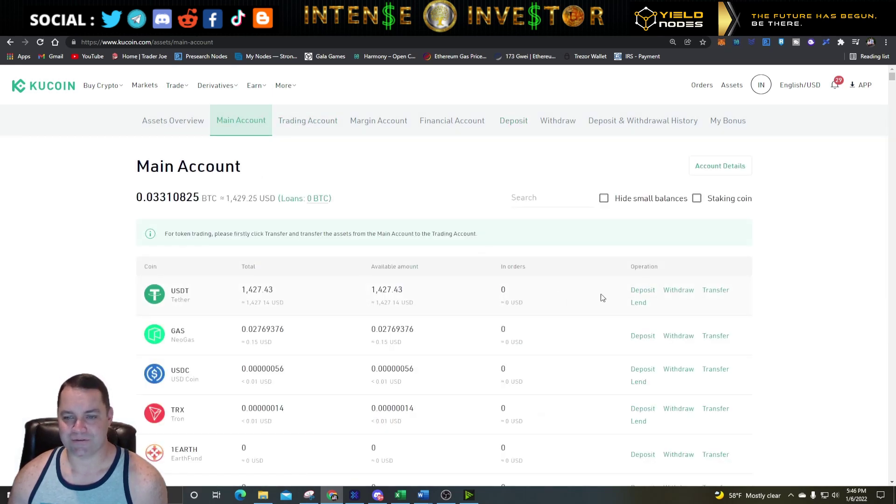
{"action": "left_click", "coordinate": [715, 292]}
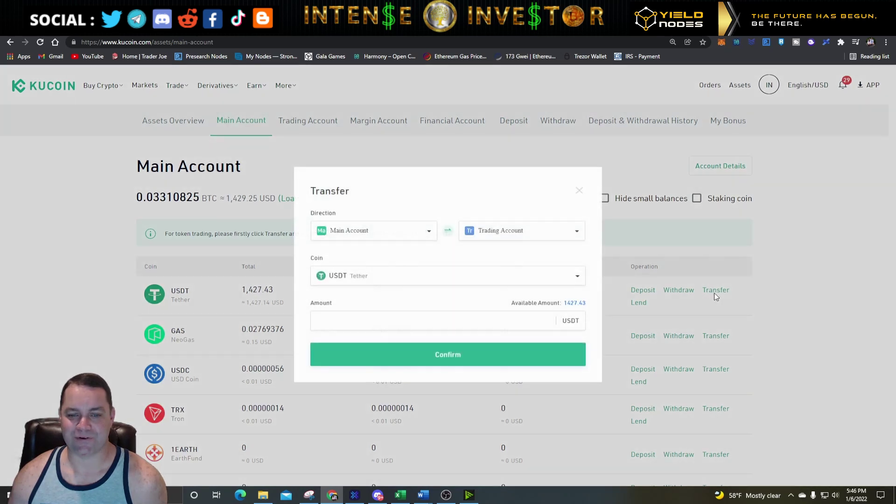
{"action": "left_click", "coordinate": [443, 325]}
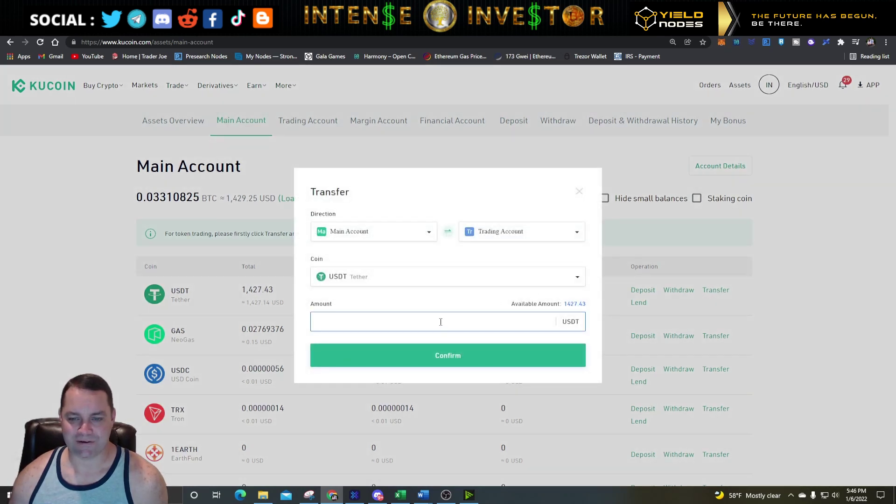
{"action": "type", "text": "1000"}
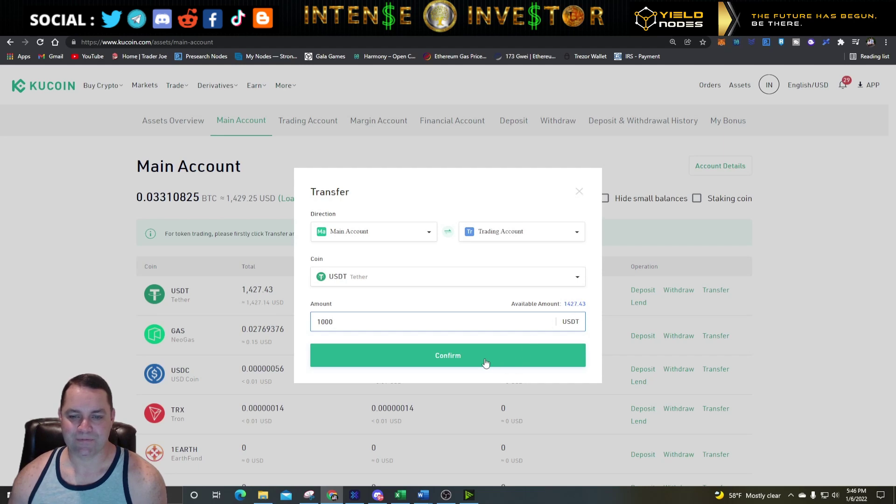
{"action": "left_click", "coordinate": [461, 357]}
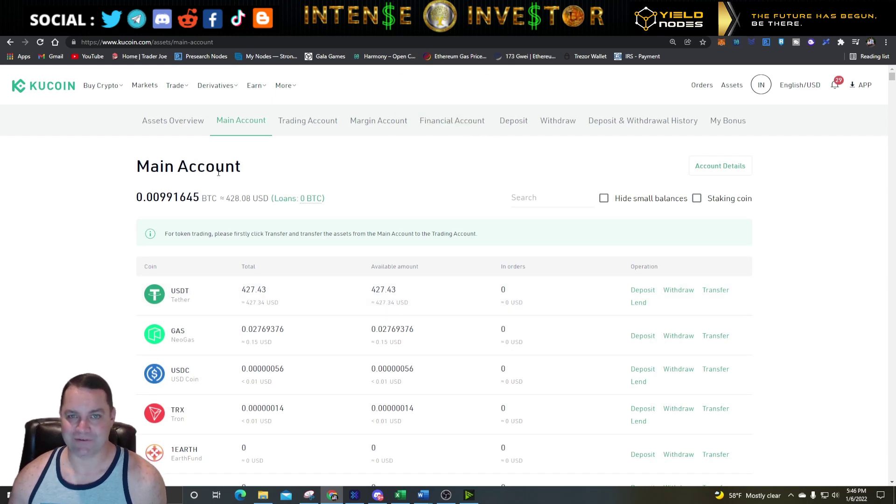
Step: Check the coin balances in the Trading Account and open the Trading Bot page at its list of bots
{"action": "left_click", "coordinate": [306, 126]}
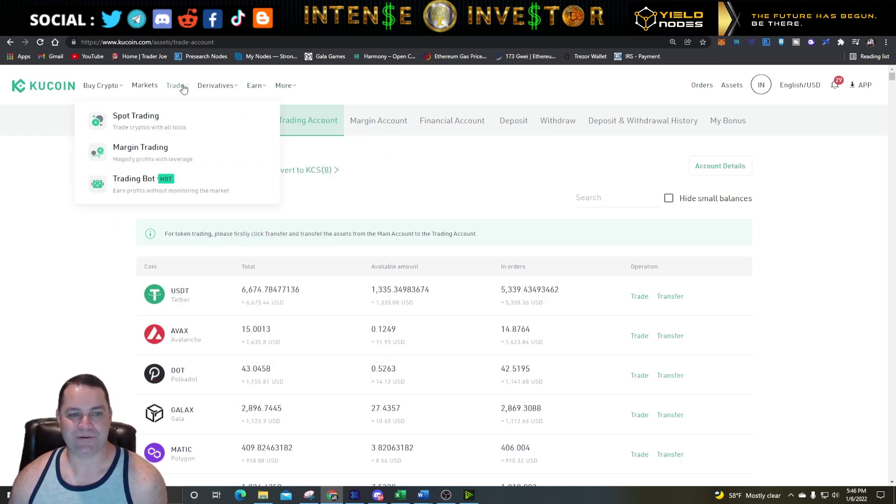
{"action": "left_click", "coordinate": [130, 186]}
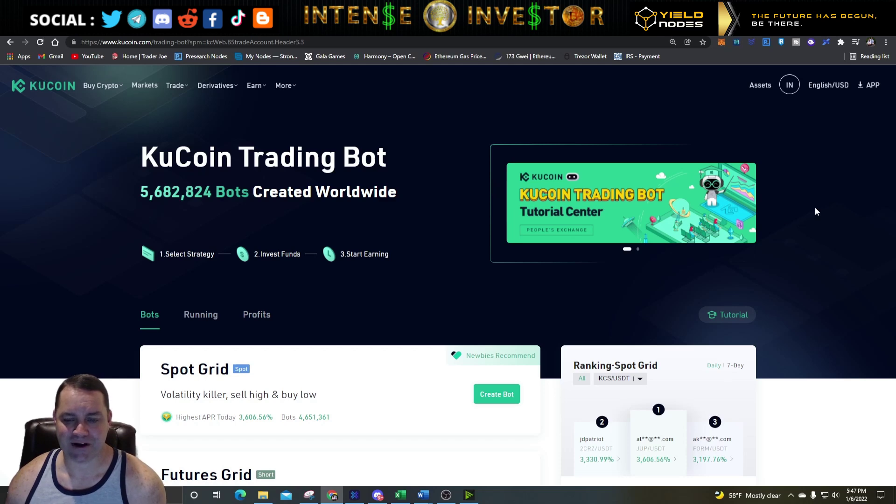
{"action": "scroll", "coordinate": [820, 201], "scroll_direction": "down", "scroll_amount": 3}
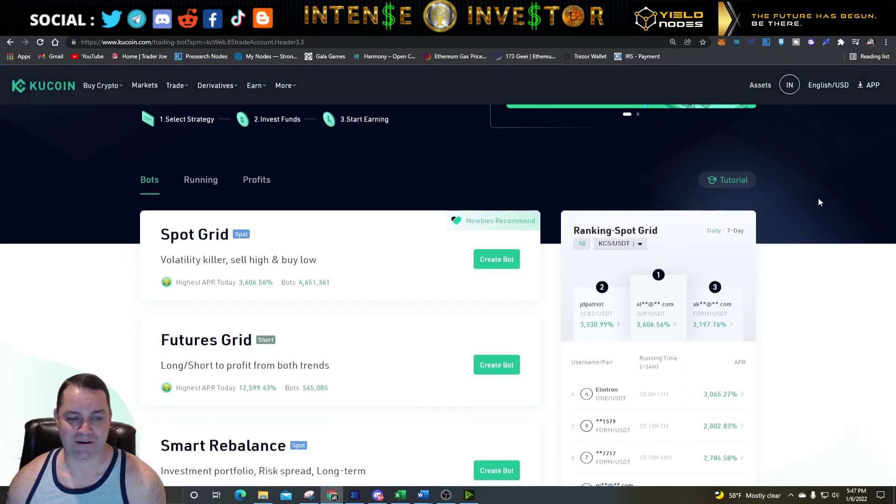
Step: Look over the available trading bots and the Spot Grid ranking beside them
{"action": "scroll", "coordinate": [820, 201], "scroll_direction": "down", "scroll_amount": 3}
{"action": "scroll", "coordinate": [820, 202], "scroll_direction": "up", "scroll_amount": 2}
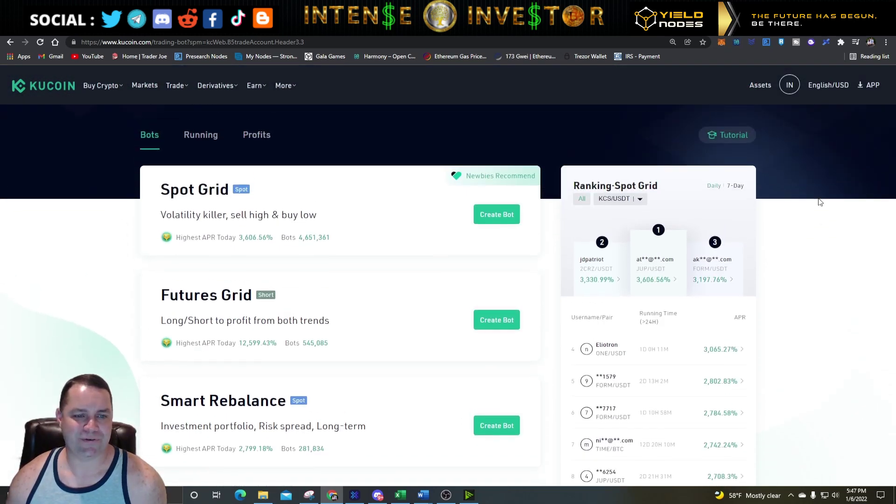
{"action": "scroll", "coordinate": [819, 201], "scroll_direction": "down", "scroll_amount": 2}
{"action": "scroll", "coordinate": [792, 185], "scroll_direction": "up", "scroll_amount": 2}
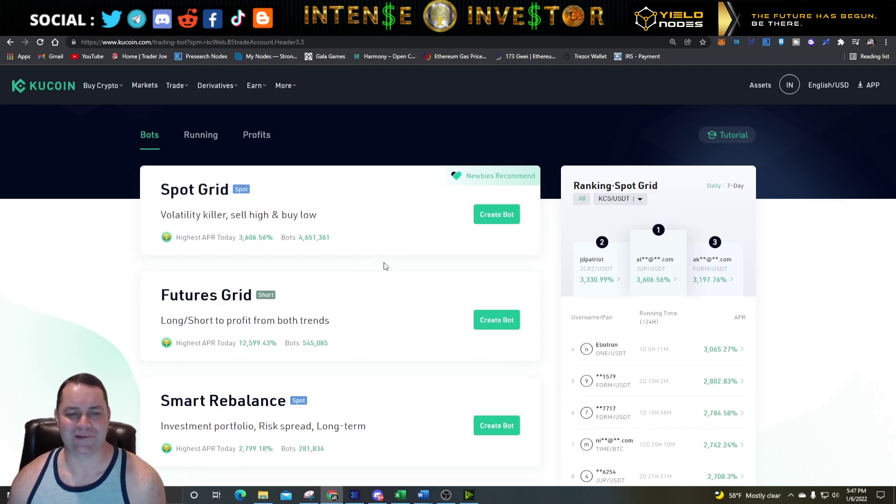
{"action": "scroll", "coordinate": [561, 262], "scroll_direction": "down", "scroll_amount": 2}
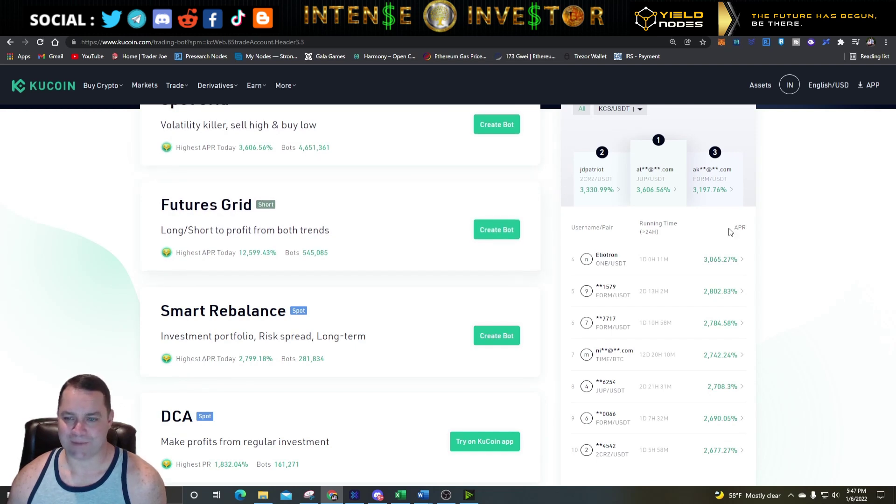
{"action": "scroll", "coordinate": [831, 270], "scroll_direction": "up", "scroll_amount": 2}
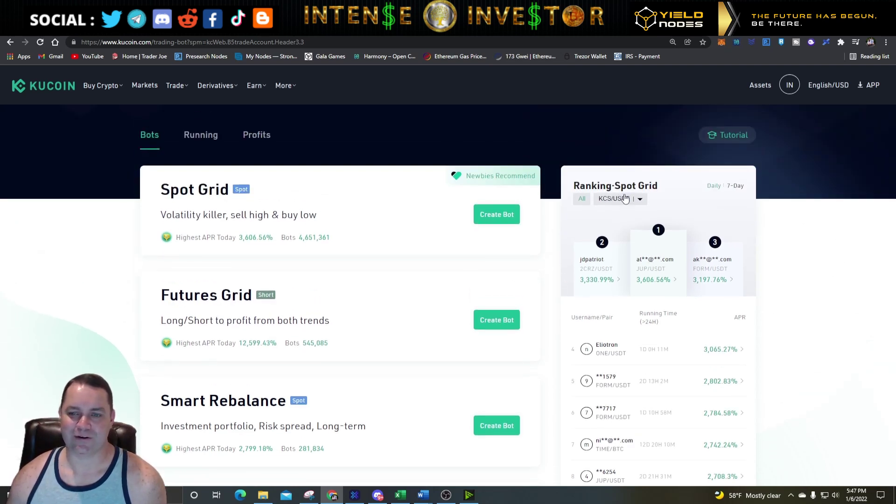
Step: Browse the USDT trading pairs offered as a filter for the Spot Grid ranking
{"action": "left_click", "coordinate": [643, 198]}
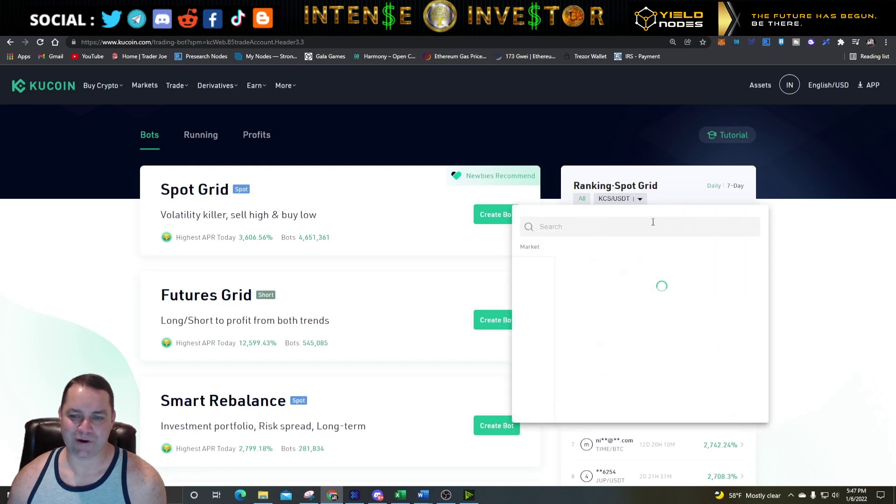
{"action": "scroll", "coordinate": [616, 291], "scroll_direction": "down", "scroll_amount": 3}
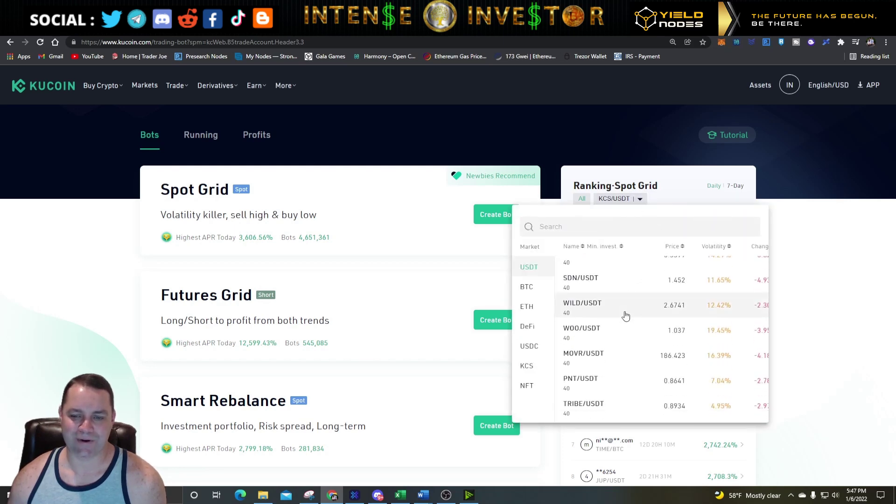
{"action": "scroll", "coordinate": [624, 322], "scroll_direction": "down", "scroll_amount": 1}
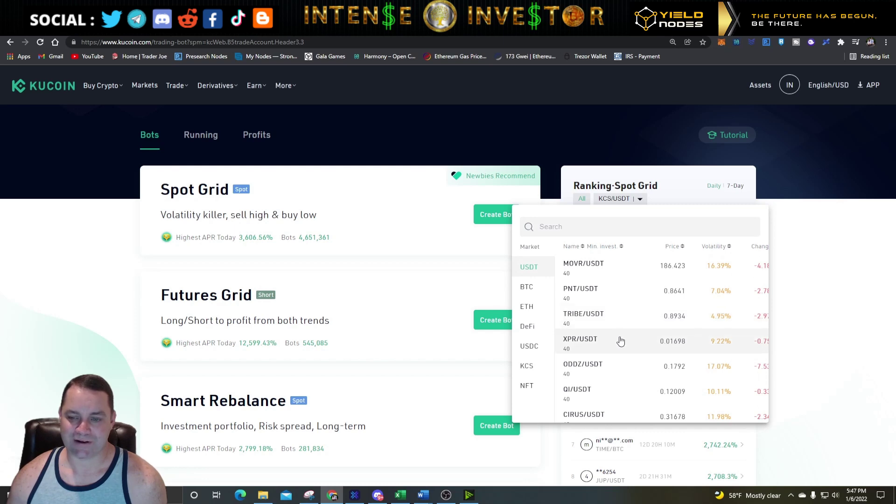
{"action": "scroll", "coordinate": [621, 341], "scroll_direction": "down", "scroll_amount": 3}
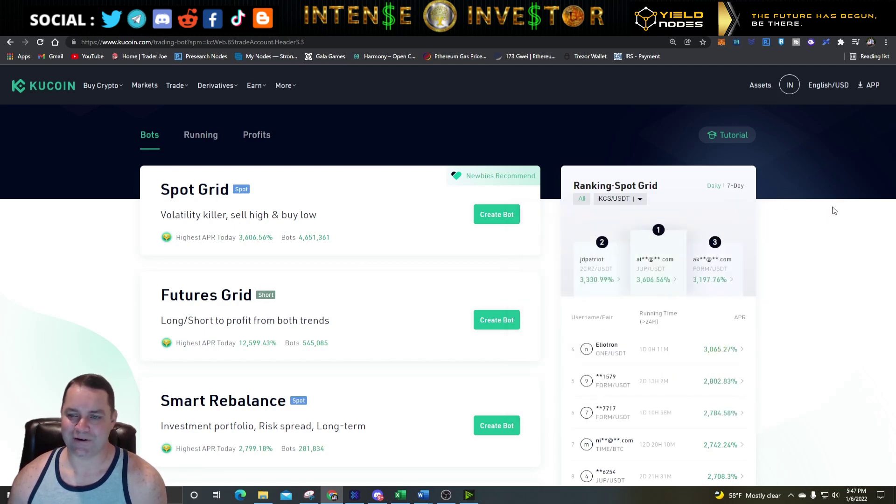
Step: Switch the Spot Grid ranking to 7-Day and review the pairs, running times and APRs of the ranked bots
{"action": "left_click", "coordinate": [742, 189]}
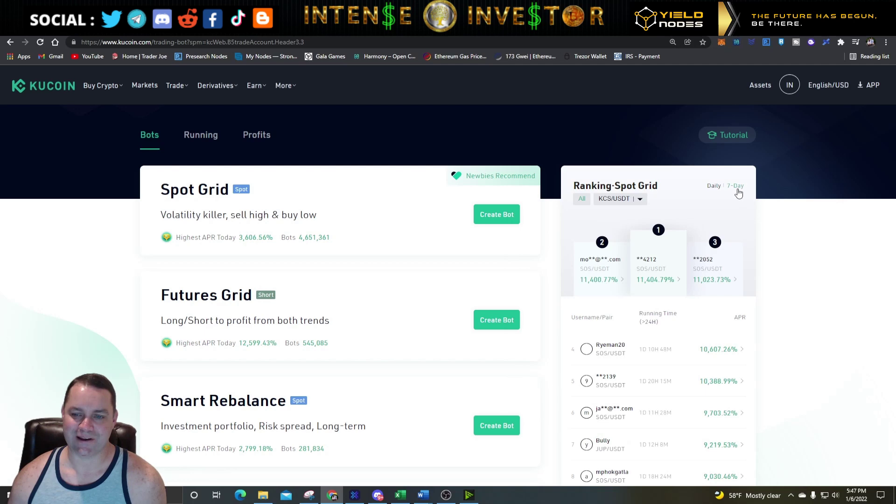
{"action": "scroll", "coordinate": [742, 317], "scroll_direction": "down", "scroll_amount": 2}
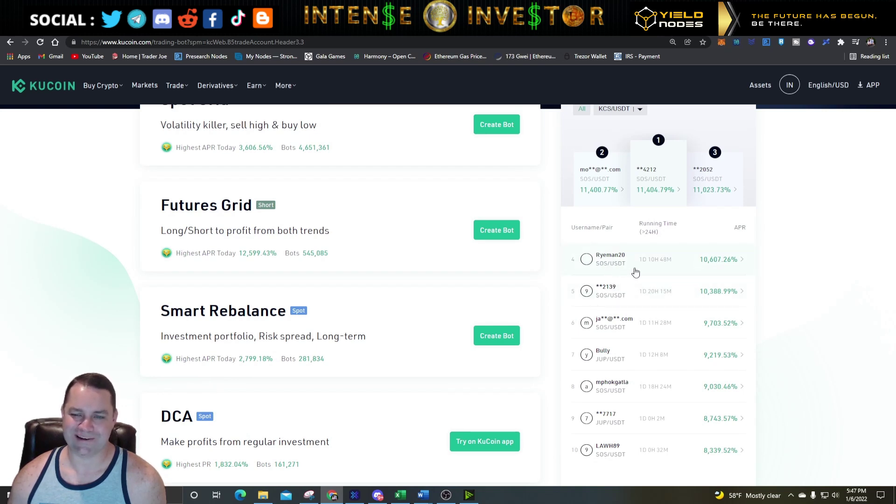
{"action": "scroll", "coordinate": [716, 289], "scroll_direction": "down", "scroll_amount": 2}
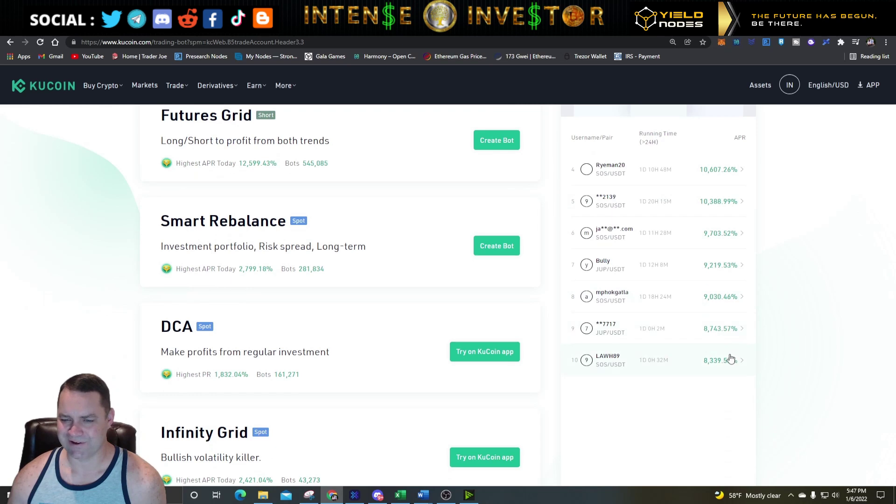
{"action": "scroll", "coordinate": [821, 334], "scroll_direction": "up", "scroll_amount": 2}
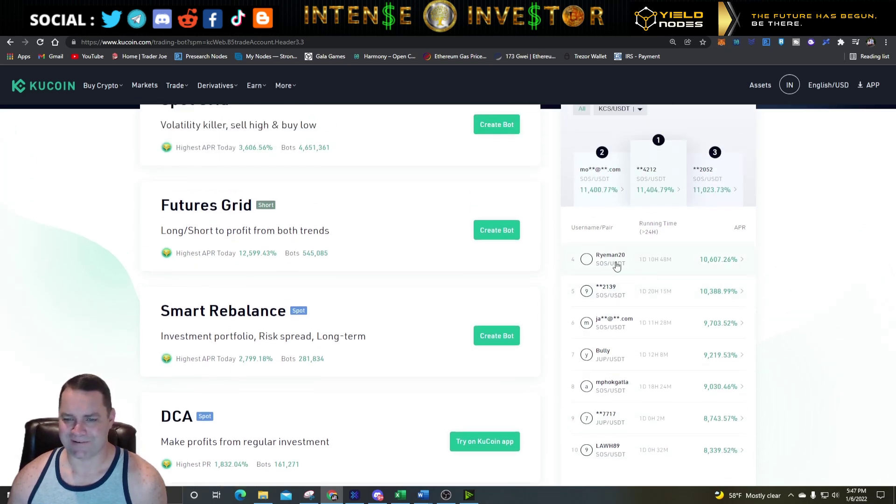
{"action": "scroll", "coordinate": [780, 274], "scroll_direction": "up", "scroll_amount": 2}
Step: Set the Spot Grid ranking back to Daily and review its ranked pairs, running times and APRs
{"action": "left_click", "coordinate": [714, 186]}
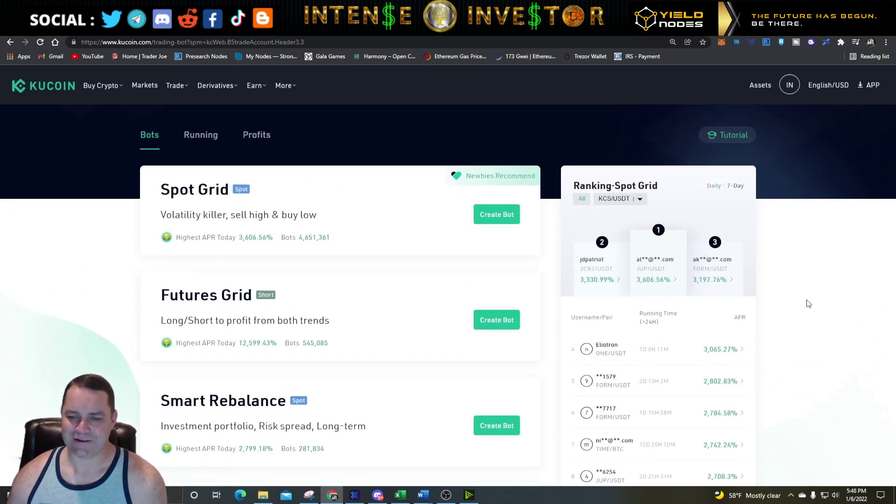
{"action": "scroll", "coordinate": [808, 302], "scroll_direction": "down", "scroll_amount": 2}
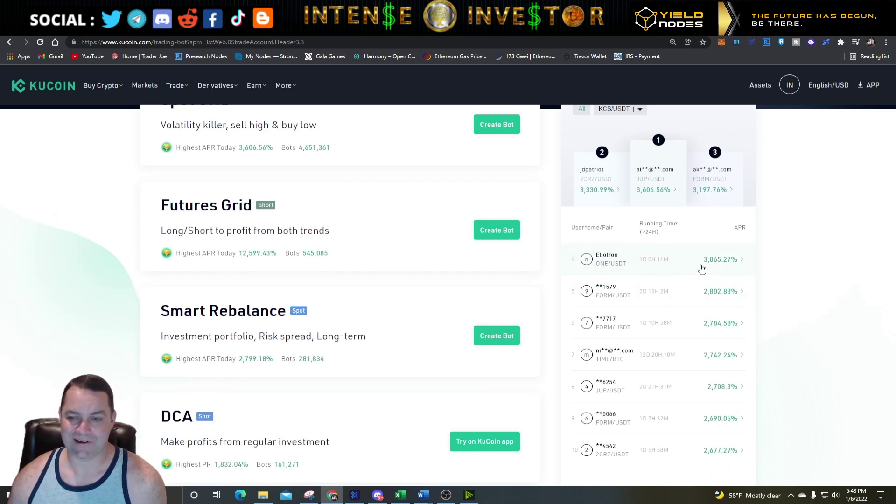
{"action": "scroll", "coordinate": [777, 321], "scroll_direction": "down", "scroll_amount": 1}
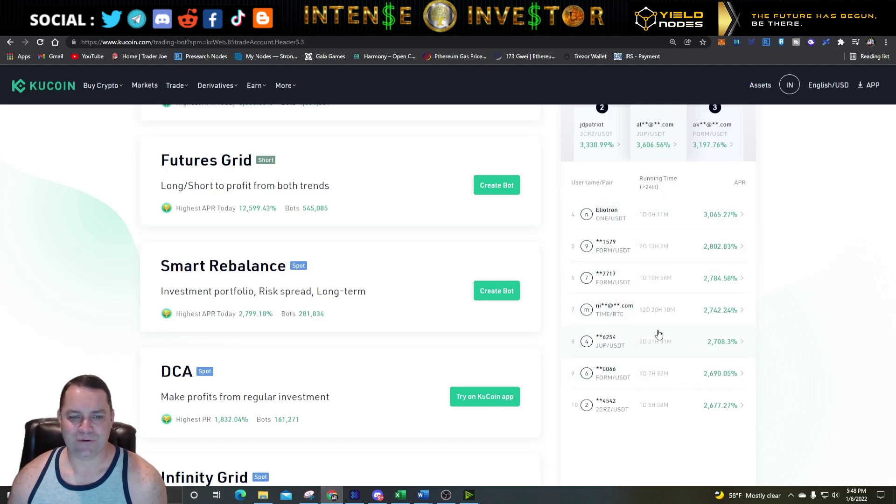
{"action": "scroll", "coordinate": [598, 327], "scroll_direction": "up", "scroll_amount": 3}
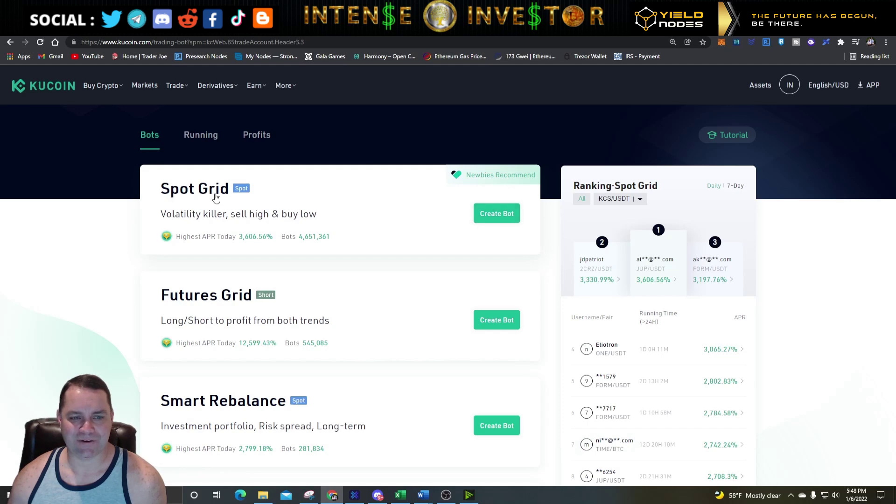
Step: Compare the offered bot types: Spot Grid, Futures Grid, Smart Rebalance, DCA and Infinity Grid
{"action": "scroll", "coordinate": [545, 275], "scroll_direction": "down", "scroll_amount": 3}
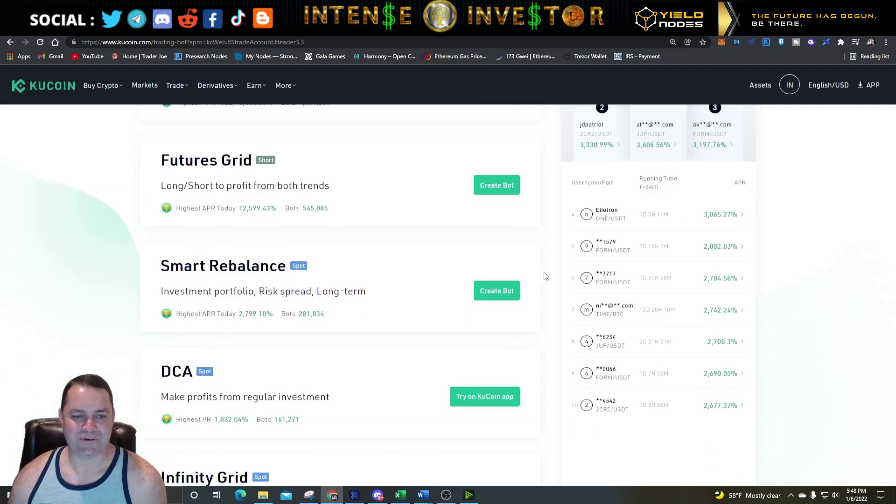
{"action": "scroll", "coordinate": [426, 332], "scroll_direction": "down", "scroll_amount": 3}
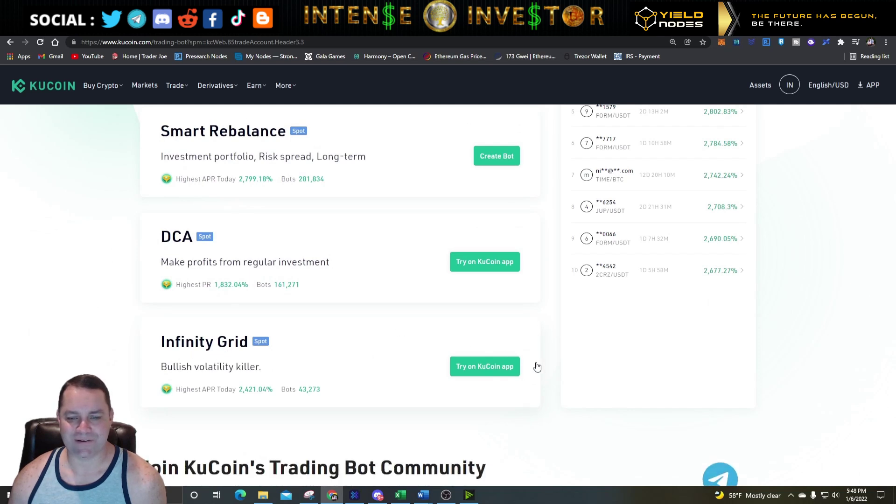
{"action": "scroll", "coordinate": [563, 384], "scroll_direction": "up", "scroll_amount": 4}
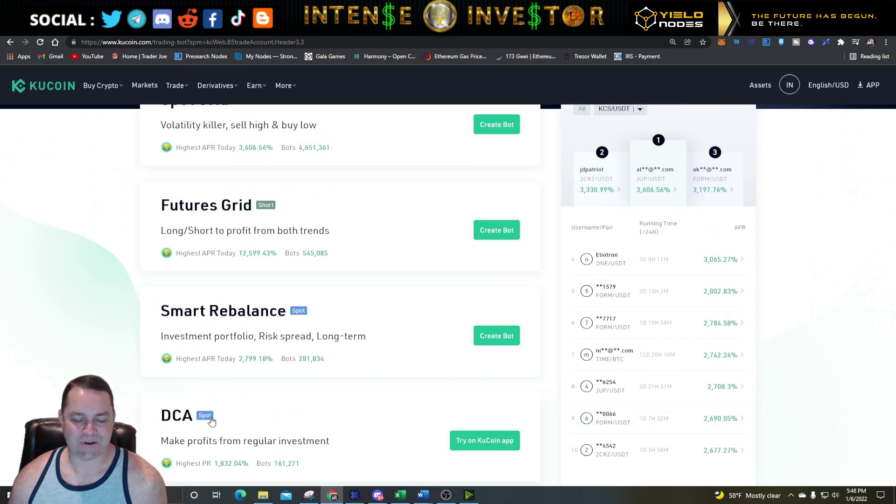
{"action": "scroll", "coordinate": [418, 396], "scroll_direction": "down", "scroll_amount": 1}
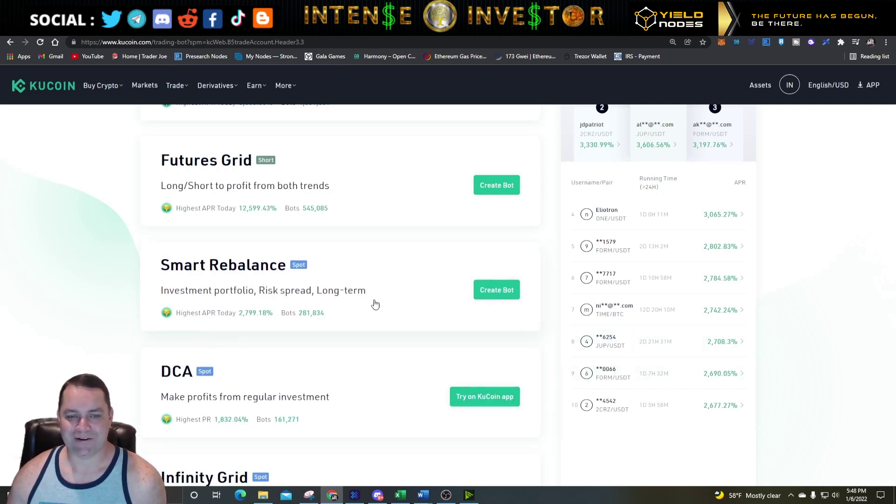
{"action": "scroll", "coordinate": [534, 336], "scroll_direction": "up", "scroll_amount": 1}
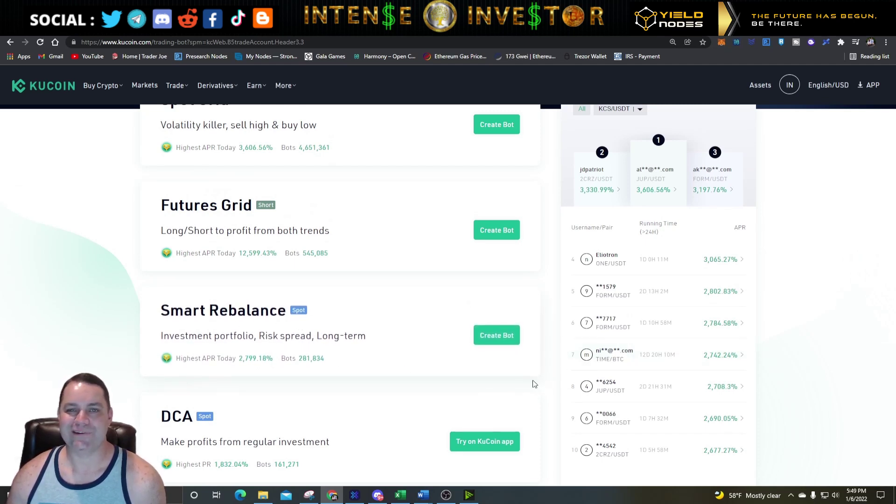
{"action": "scroll", "coordinate": [564, 383], "scroll_direction": "up", "scroll_amount": 2}
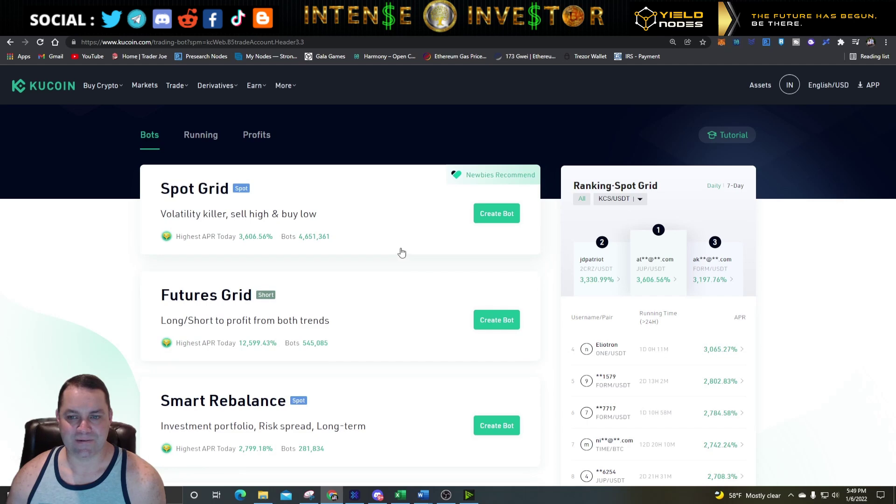
{"action": "scroll", "coordinate": [513, 294], "scroll_direction": "down", "scroll_amount": 4}
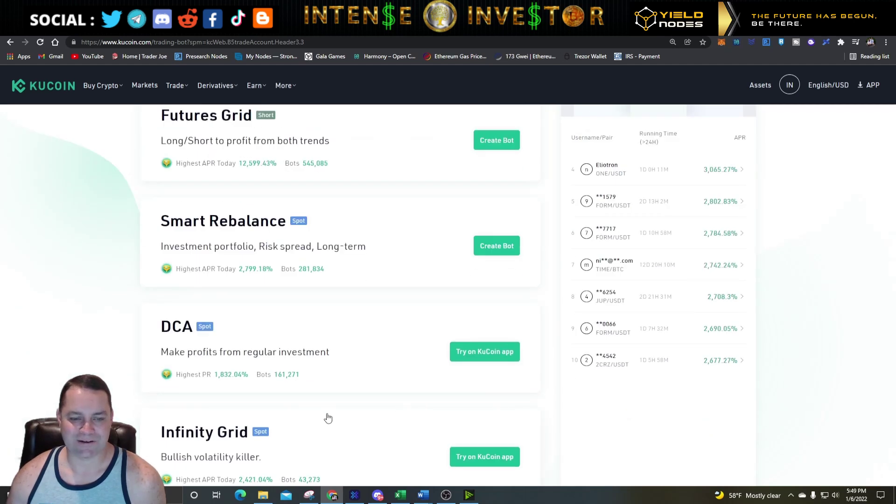
{"action": "scroll", "coordinate": [560, 397], "scroll_direction": "up", "scroll_amount": 5}
{"action": "scroll", "coordinate": [546, 390], "scroll_direction": "up", "scroll_amount": 1}
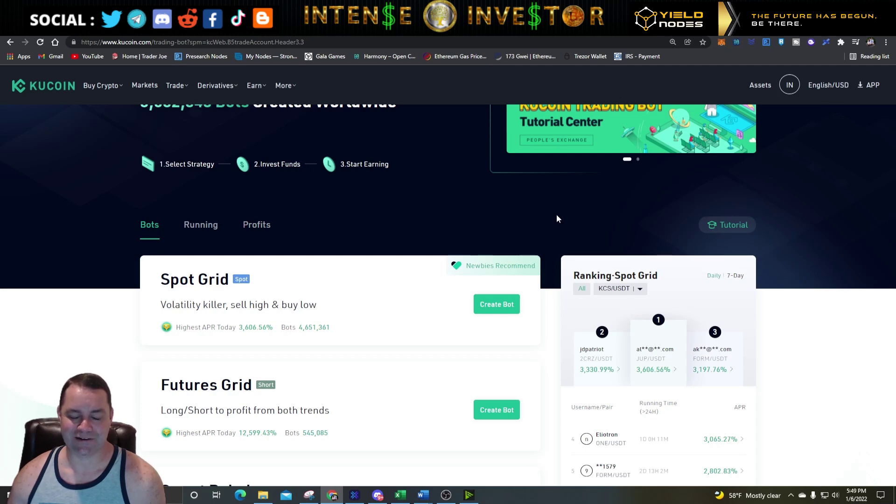
{"action": "scroll", "coordinate": [557, 216], "scroll_direction": "down", "scroll_amount": 3}
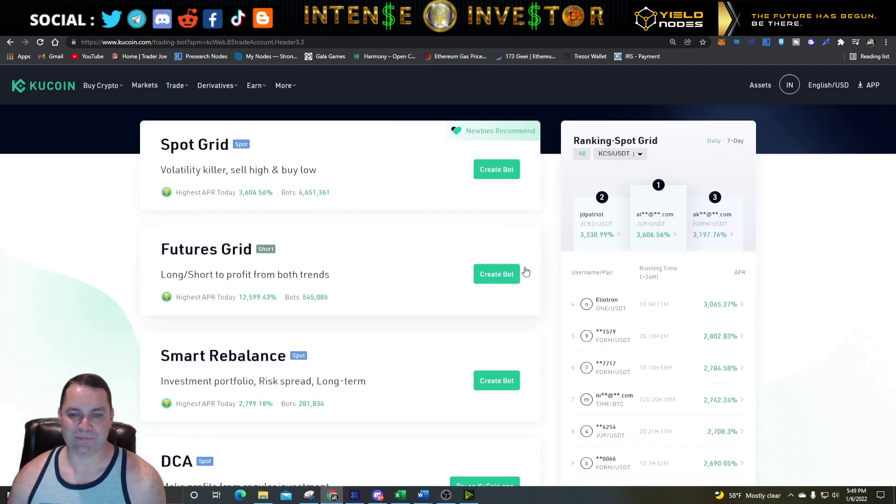
{"action": "scroll", "coordinate": [540, 283], "scroll_direction": "down", "scroll_amount": 3}
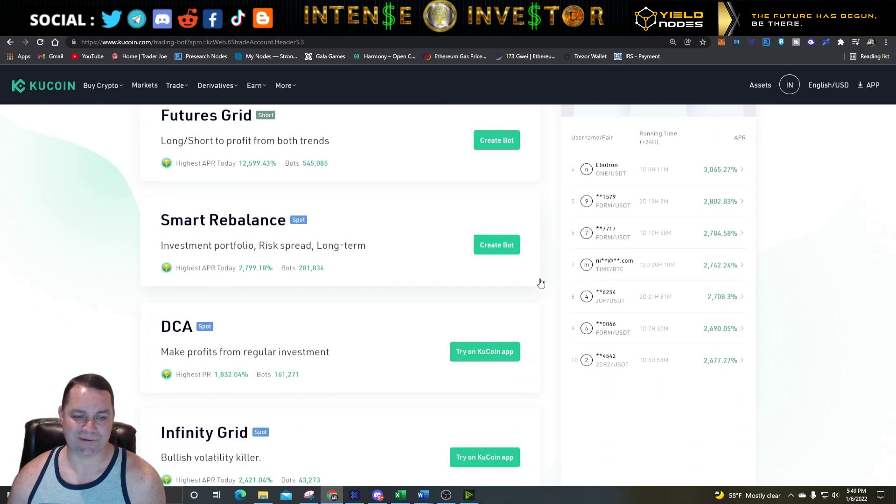
{"action": "scroll", "coordinate": [536, 308], "scroll_direction": "up", "scroll_amount": 5}
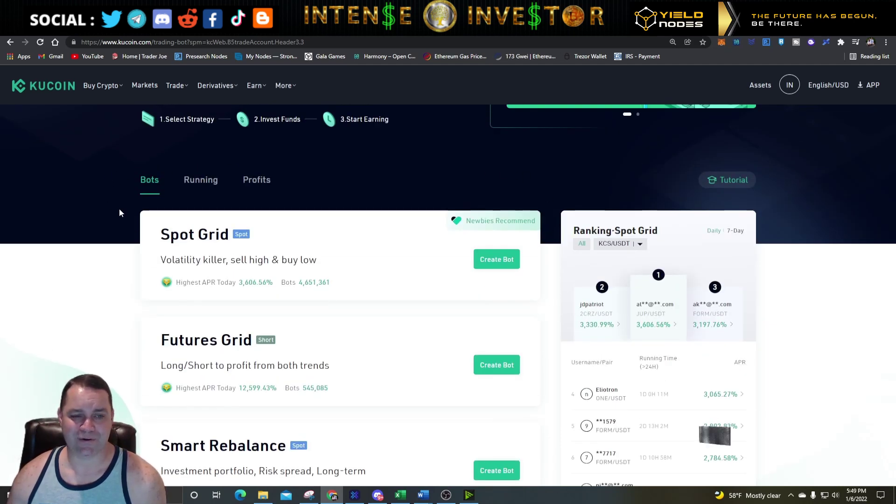
Step: Check the page of running bots and return to the list of bot types
{"action": "left_click", "coordinate": [200, 186]}
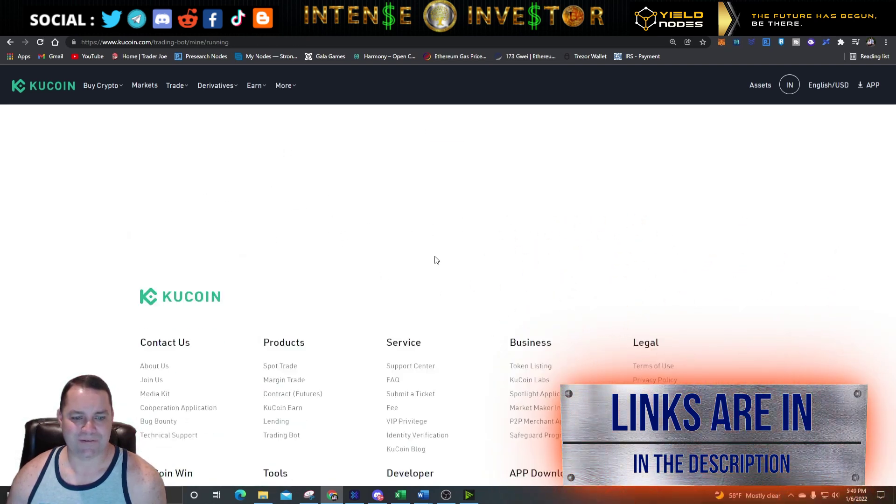
{"action": "left_click", "coordinate": [10, 42]}
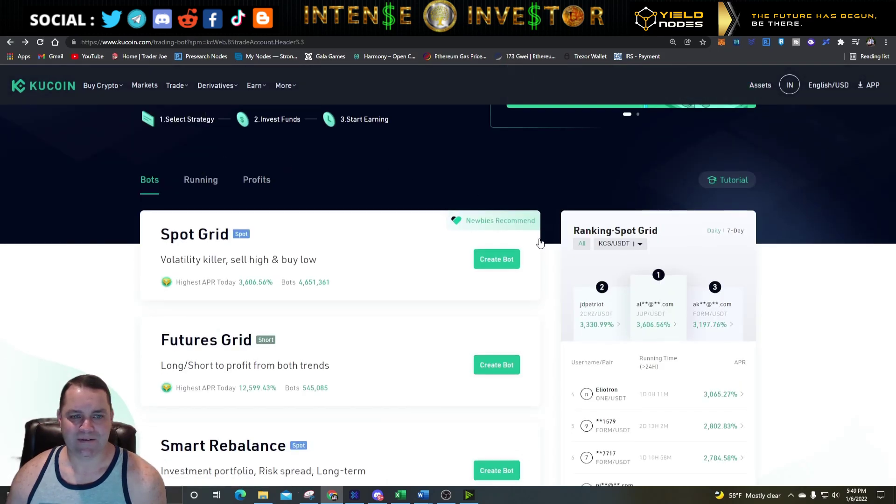
Step: Start creating a Spot Grid bot with AI Parameters and browse the USDT market's trading pairs for it
{"action": "left_click", "coordinate": [503, 261]}
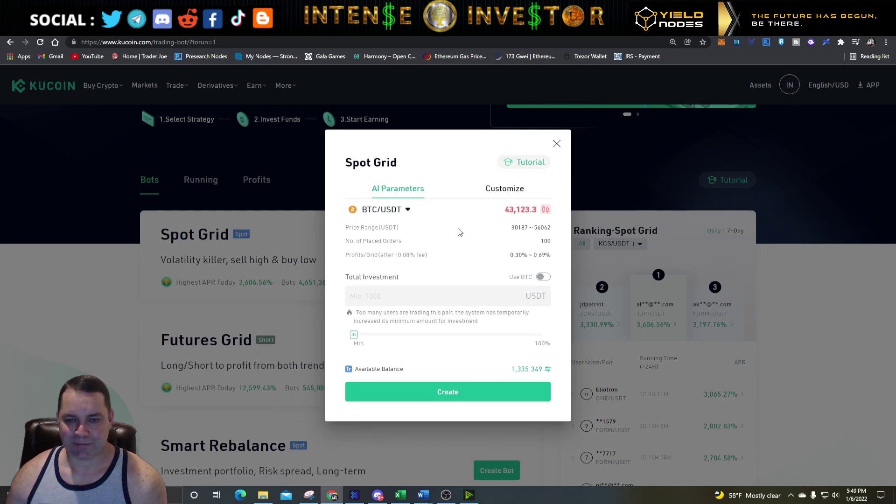
{"action": "left_click", "coordinate": [408, 211]}
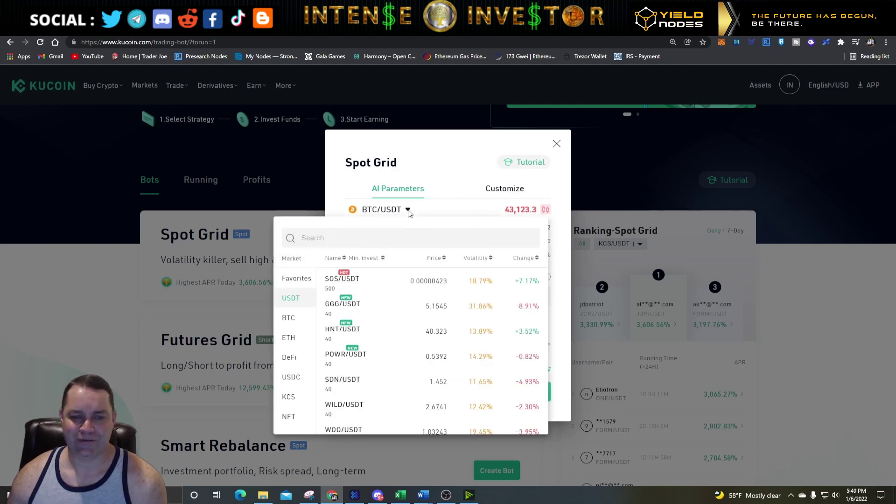
{"action": "scroll", "coordinate": [400, 343], "scroll_direction": "down", "scroll_amount": 3}
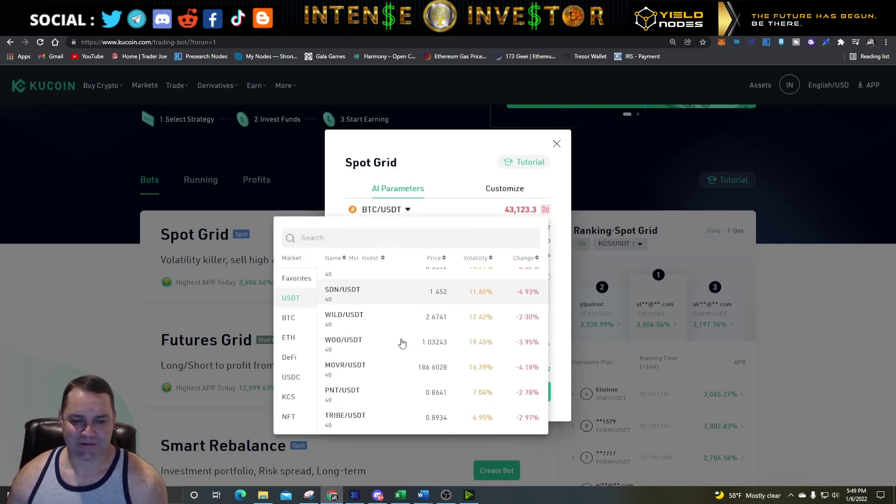
{"action": "scroll", "coordinate": [402, 344], "scroll_direction": "down", "scroll_amount": 2}
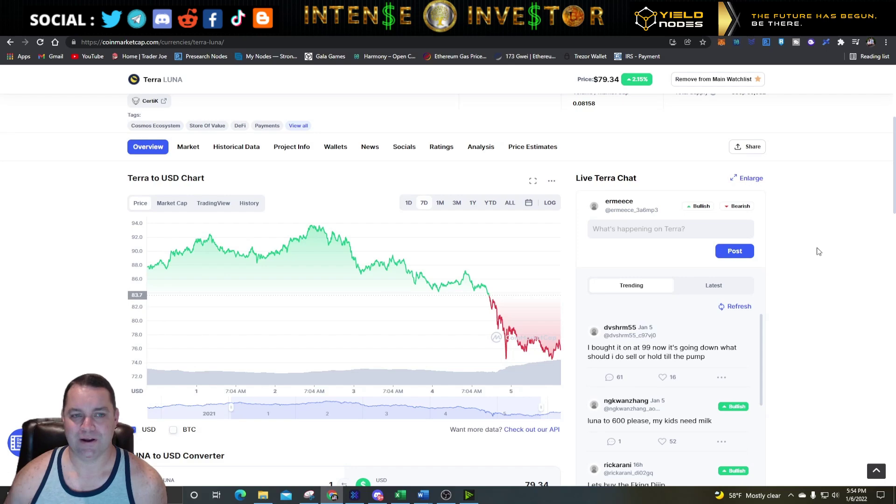
Step: Review Terra's CoinMarketCap page and examine its price chart over the 1D and 3M ranges
{"action": "scroll", "coordinate": [812, 241], "scroll_direction": "down", "scroll_amount": 12}
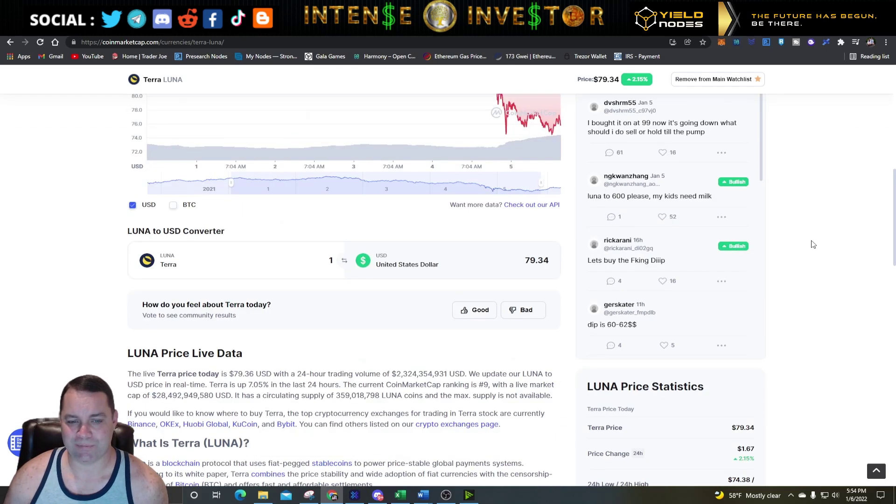
{"action": "scroll", "coordinate": [812, 244], "scroll_direction": "down", "scroll_amount": 6}
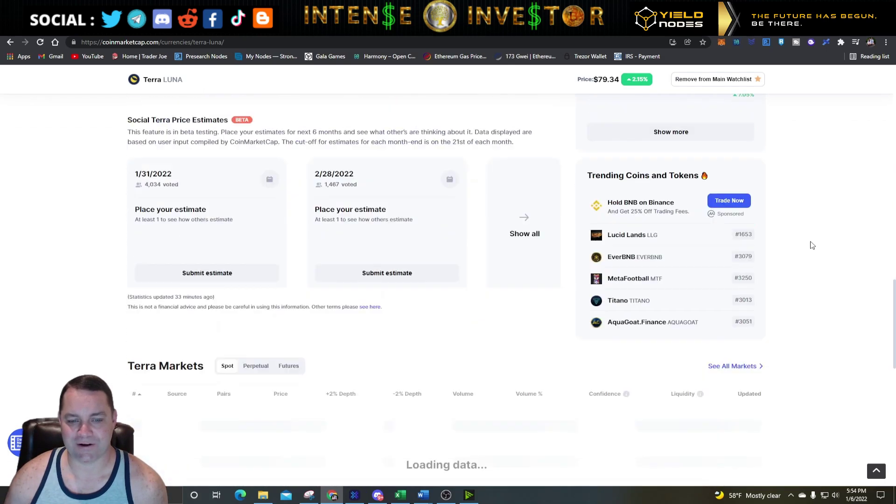
{"action": "scroll", "coordinate": [811, 244], "scroll_direction": "up", "scroll_amount": 15}
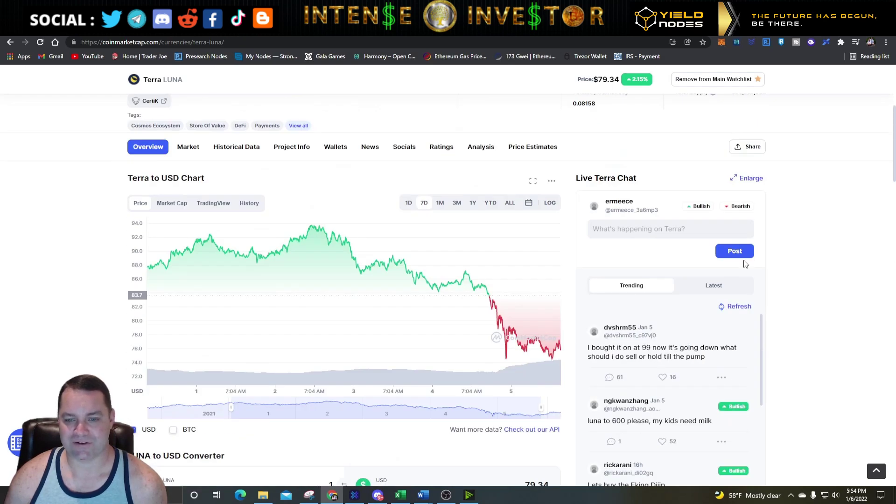
{"action": "left_click", "coordinate": [409, 202]}
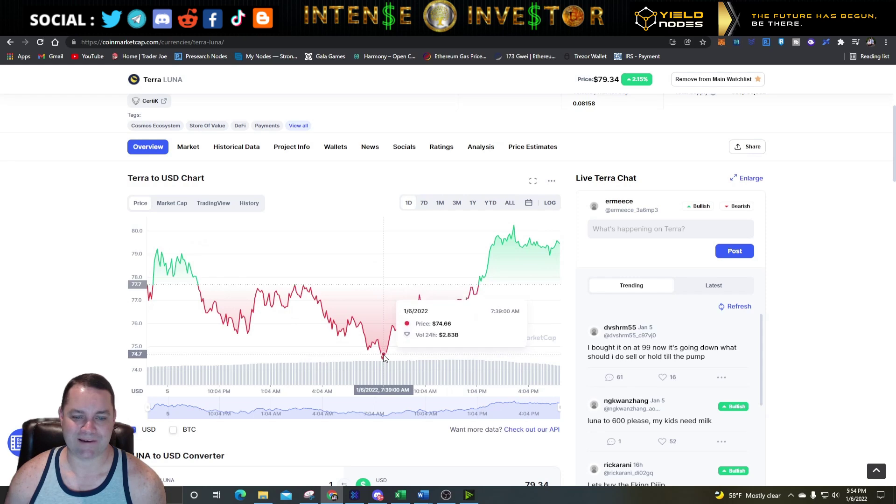
{"action": "left_click", "coordinate": [459, 208]}
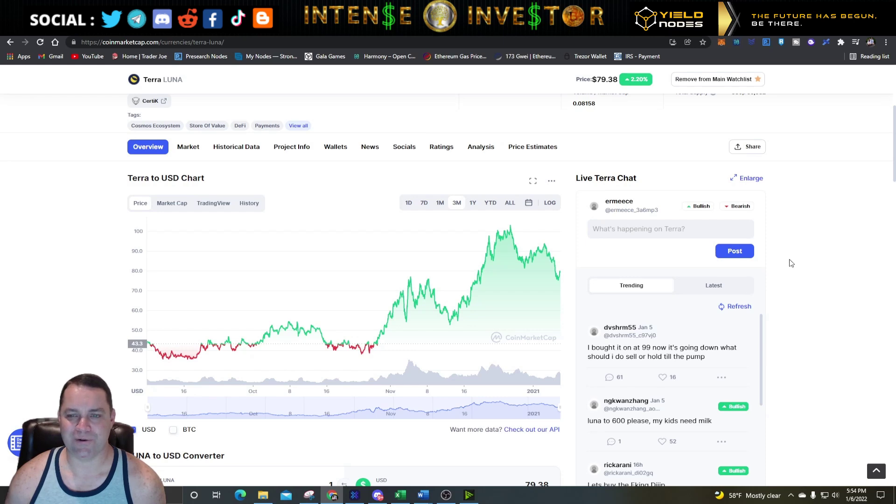
Step: Back in KuCoin, create and confirm a customized LUNA/USDT Spot Grid bot with price range 50–125 USDT, 60 placed orders and 1001.779 USDT total investment
{"action": "key", "text": "ctrl+Tab"}
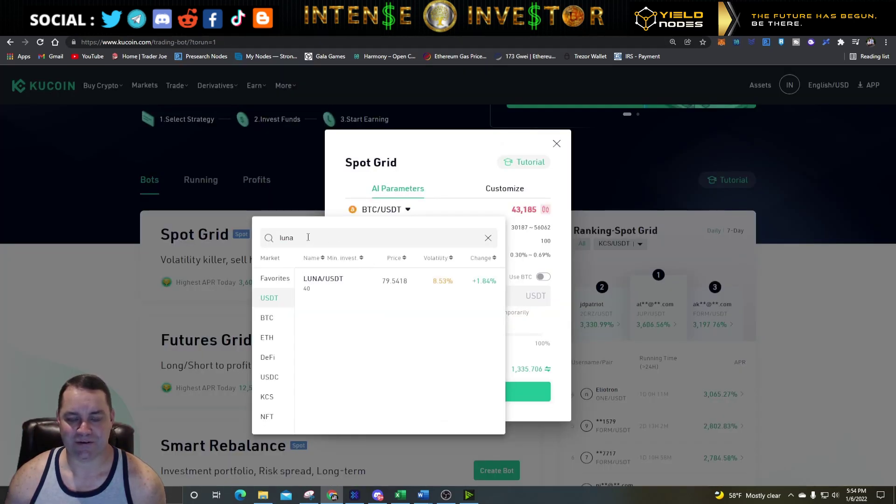
{"action": "left_click", "coordinate": [325, 282]}
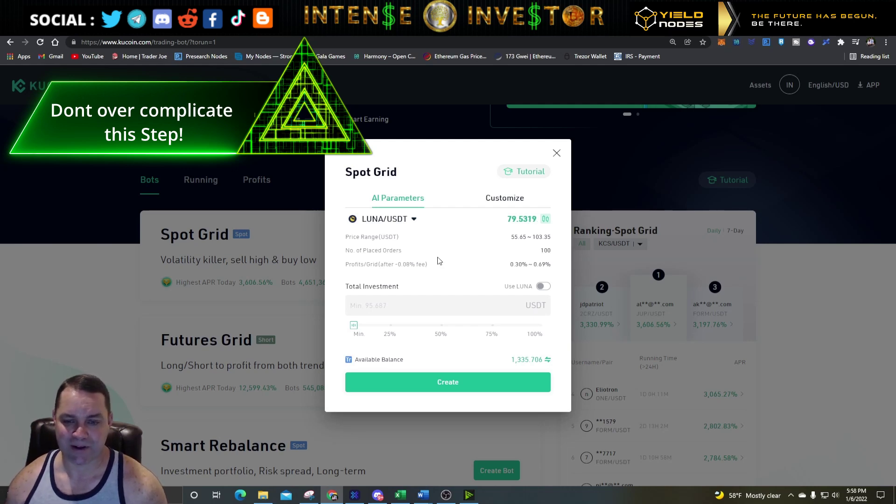
{"action": "left_click", "coordinate": [505, 199]}
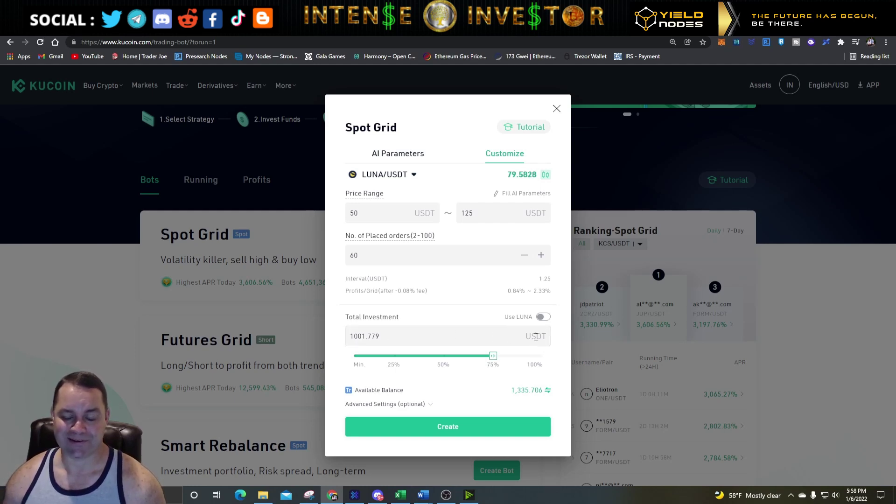
{"action": "mouse_move", "coordinate": [495, 360]}
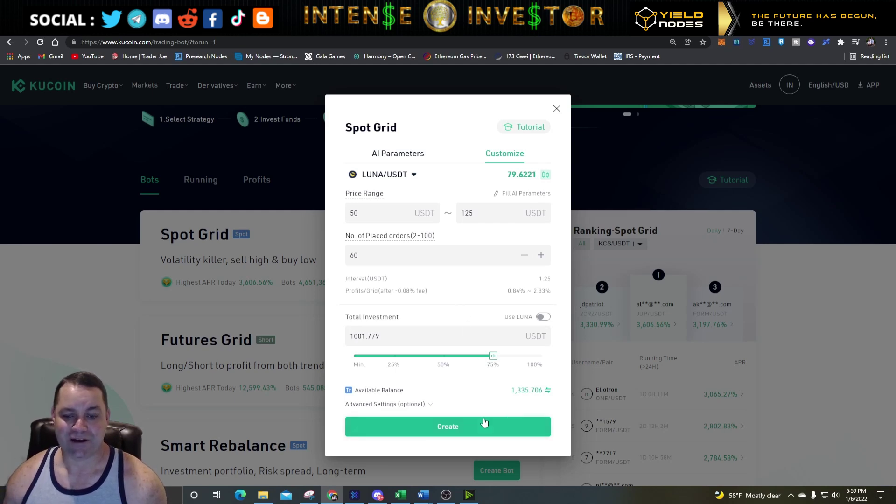
{"action": "left_click", "coordinate": [458, 426]}
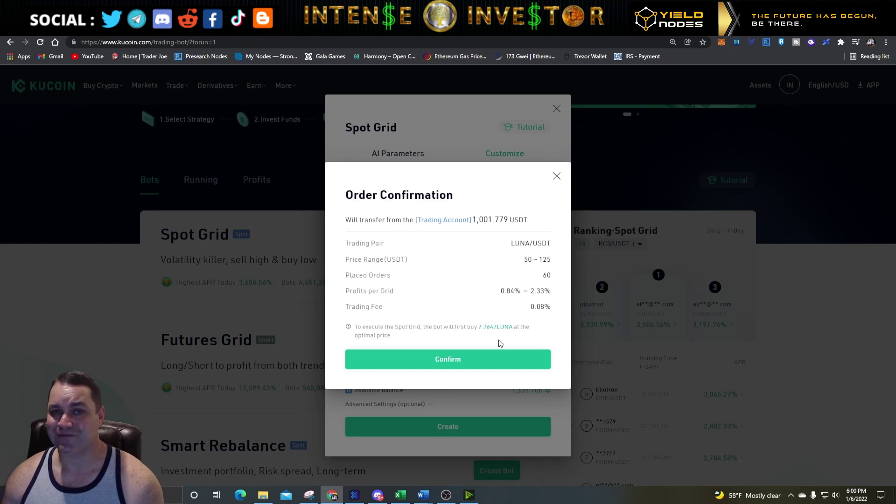
{"action": "left_click", "coordinate": [464, 364]}
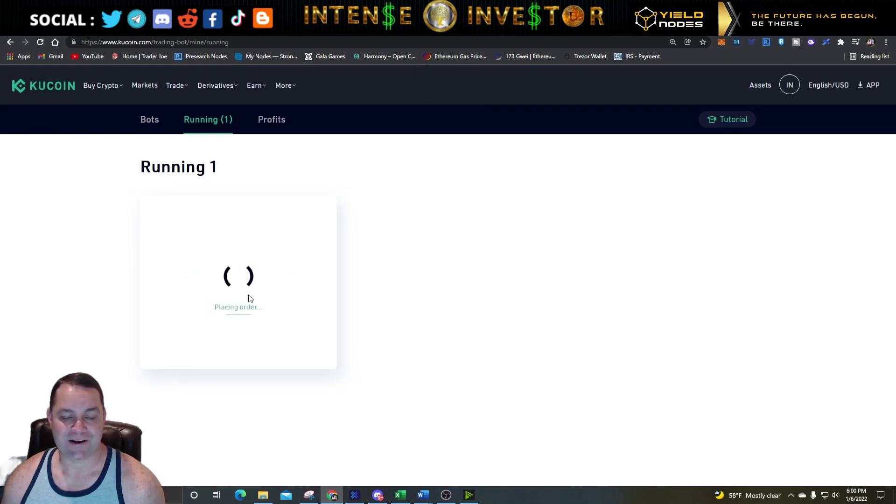
Step: Inspect the running LUNA/USDT Spot Grid bot's details, comparing its open buy and sell orders and its LUNA and USDT positions, and close them
{"action": "scroll", "coordinate": [431, 285], "scroll_direction": "down", "scroll_amount": 1}
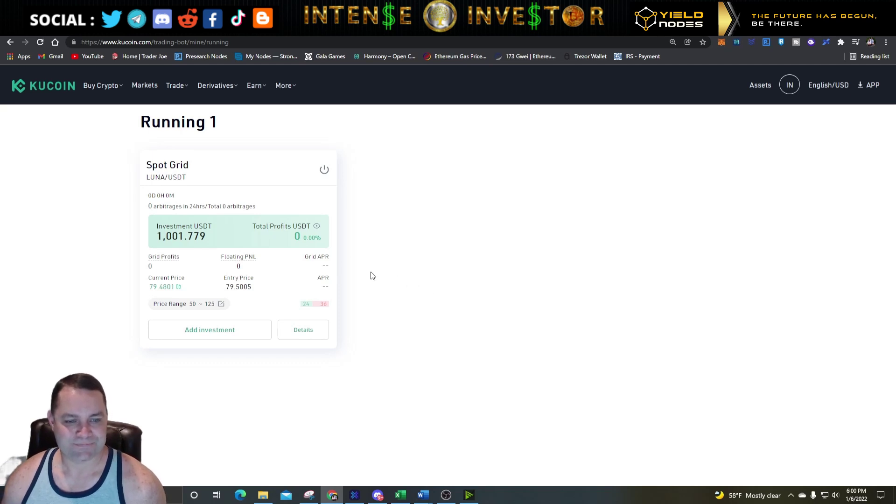
{"action": "left_click", "coordinate": [308, 337]}
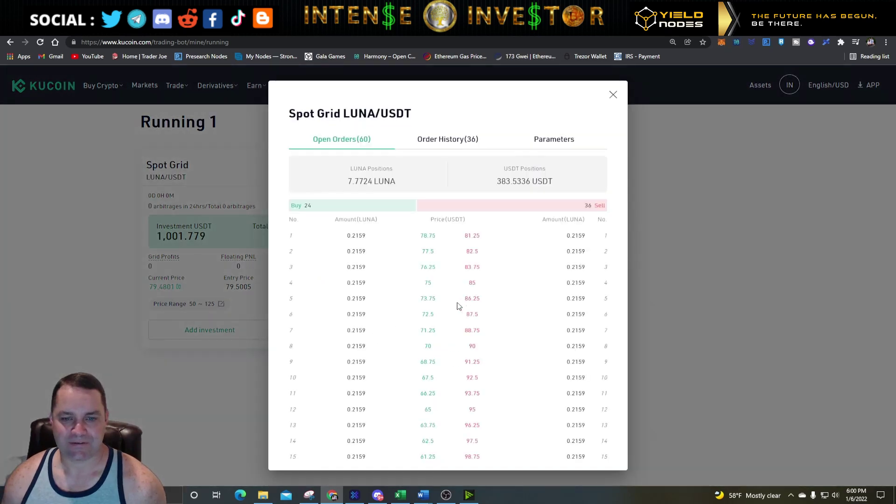
{"action": "scroll", "coordinate": [446, 254], "scroll_direction": "down", "scroll_amount": 7}
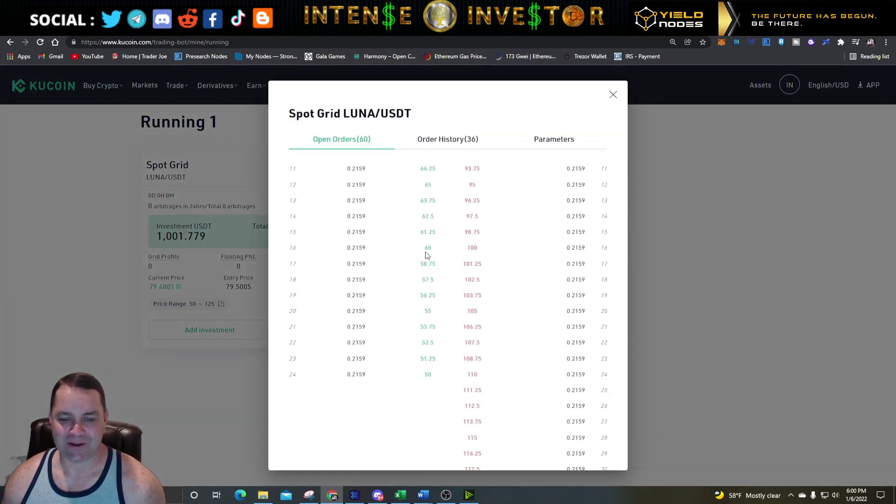
{"action": "scroll", "coordinate": [436, 260], "scroll_direction": "down", "scroll_amount": 1}
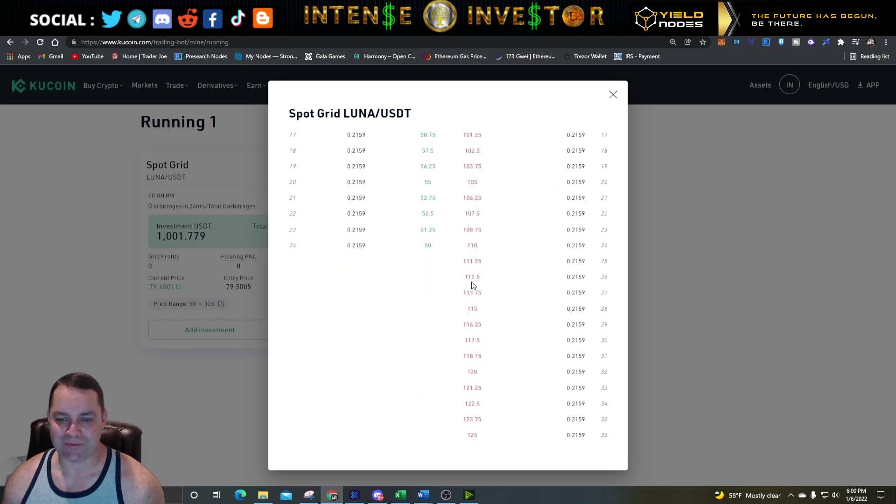
{"action": "scroll", "coordinate": [549, 380], "scroll_direction": "up", "scroll_amount": 5}
{"action": "scroll", "coordinate": [558, 372], "scroll_direction": "down", "scroll_amount": 4}
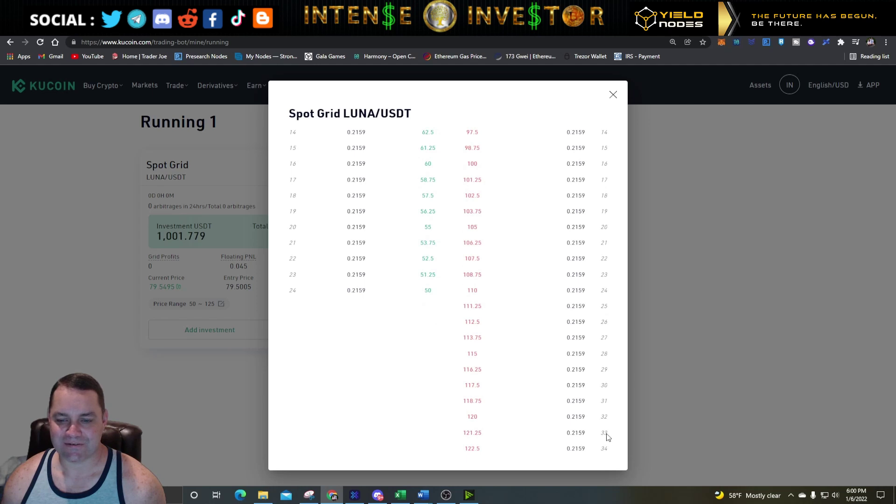
{"action": "scroll", "coordinate": [606, 441], "scroll_direction": "down", "scroll_amount": 2}
{"action": "scroll", "coordinate": [609, 433], "scroll_direction": "up", "scroll_amount": 5}
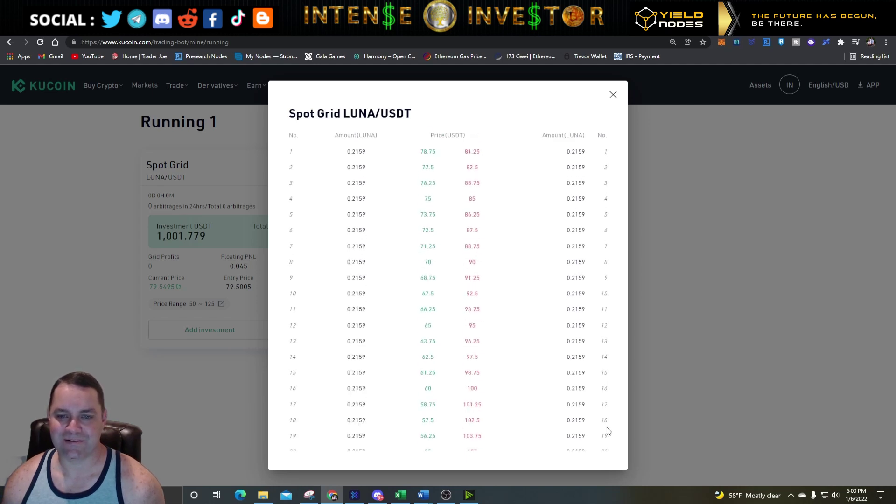
{"action": "scroll", "coordinate": [488, 293], "scroll_direction": "down", "scroll_amount": 3}
{"action": "scroll", "coordinate": [342, 321], "scroll_direction": "up", "scroll_amount": 5}
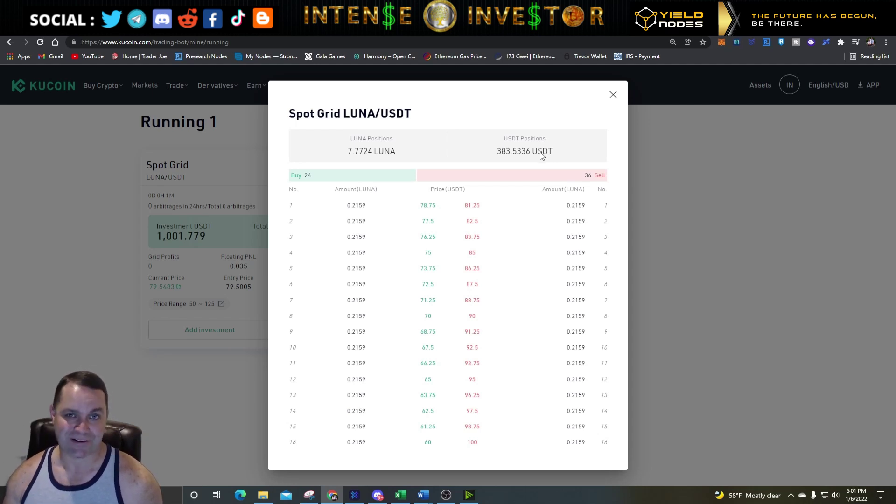
{"action": "left_click", "coordinate": [613, 95]}
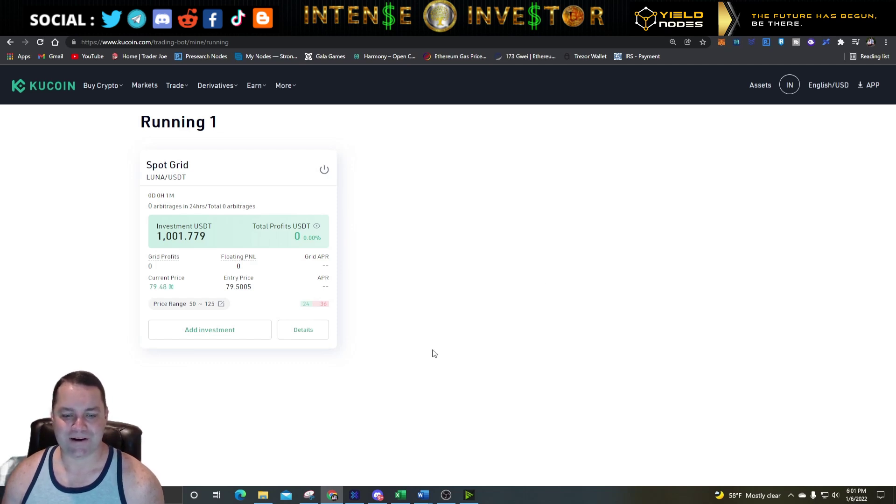
Step: Switch to the Exodus wallet and view the portfolio overviews of the main and the second portfolio
{"action": "left_click", "coordinate": [356, 493]}
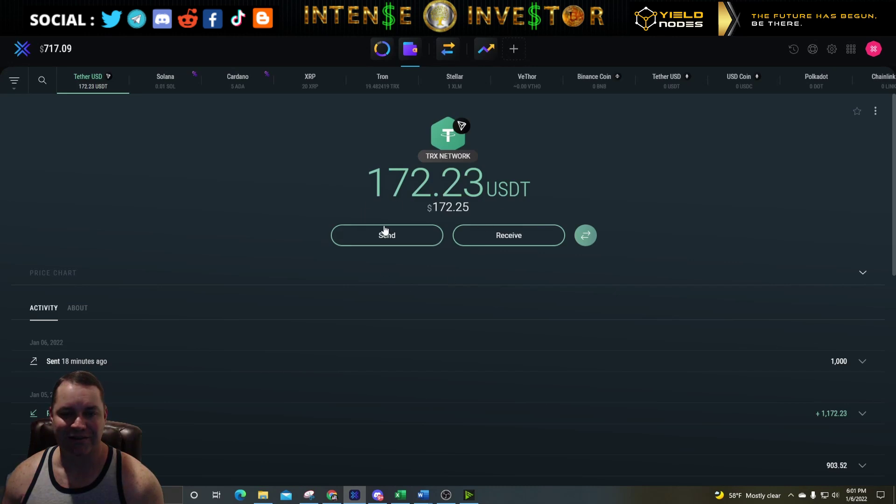
{"action": "left_click", "coordinate": [381, 48]}
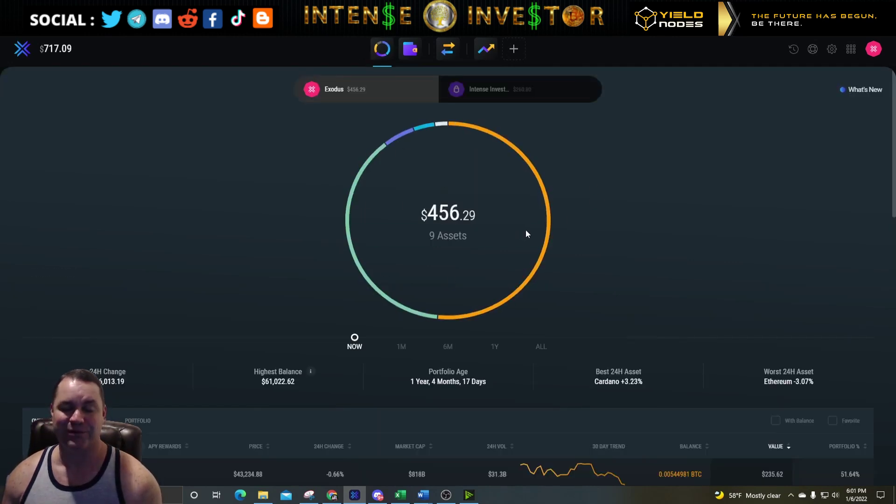
{"action": "left_click", "coordinate": [516, 99]}
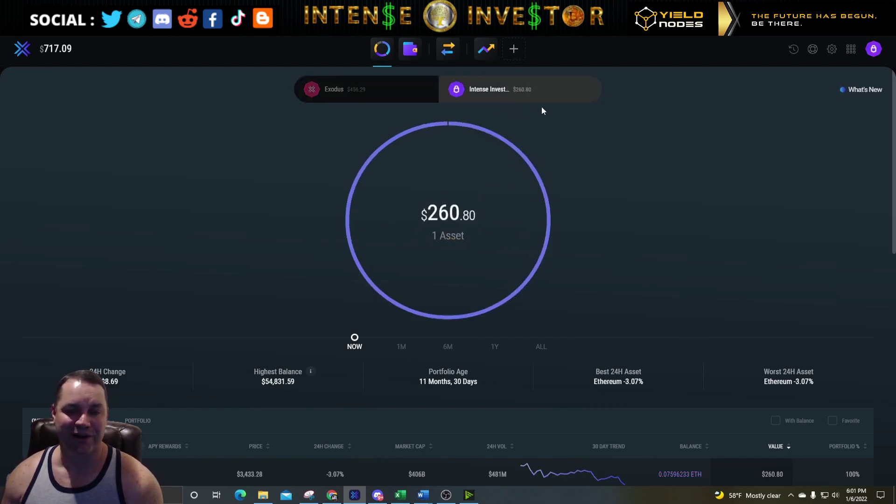